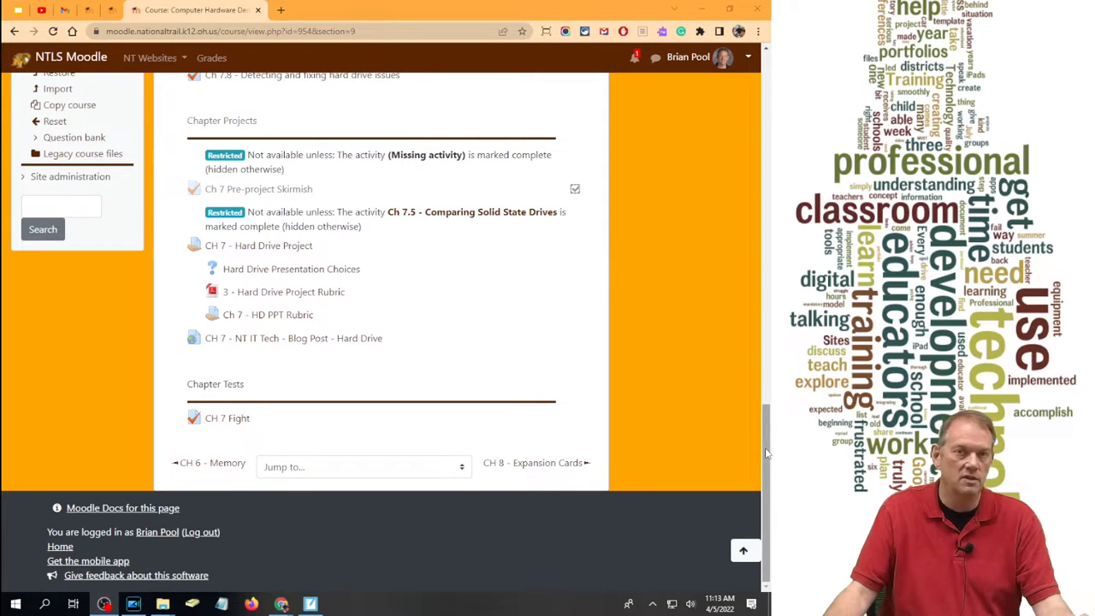
Turn on editing for the CH 7 - Storage section of the course
{"action": "left_click_drag", "start_coordinate": [767, 453], "coordinate": [767, 128]}
{"action": "left_click", "coordinate": [718, 107]}
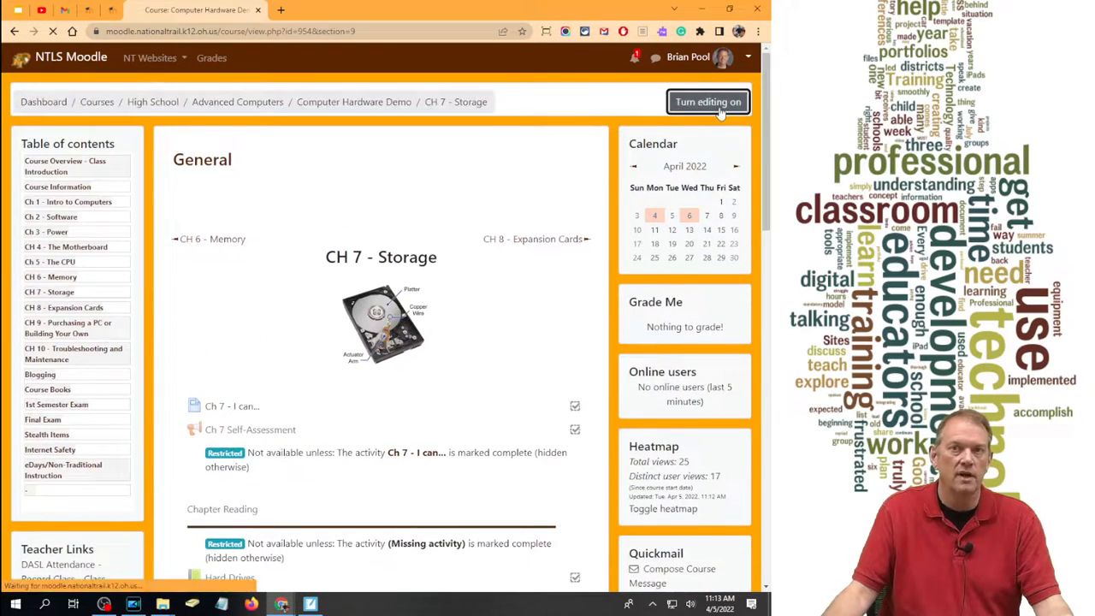
Duplicate the CH 7 Fight quiz under Chapter Tests
{"action": "scroll", "coordinate": [512, 261], "scroll_direction": "down", "scroll_amount": 10}
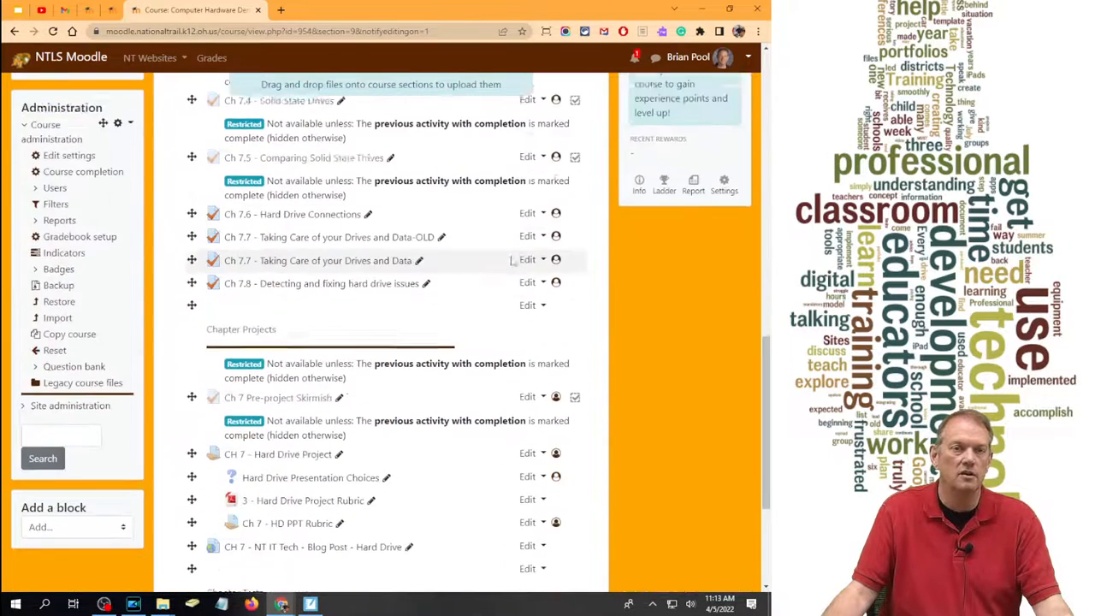
{"action": "scroll", "coordinate": [512, 261], "scroll_direction": "down", "scroll_amount": 3}
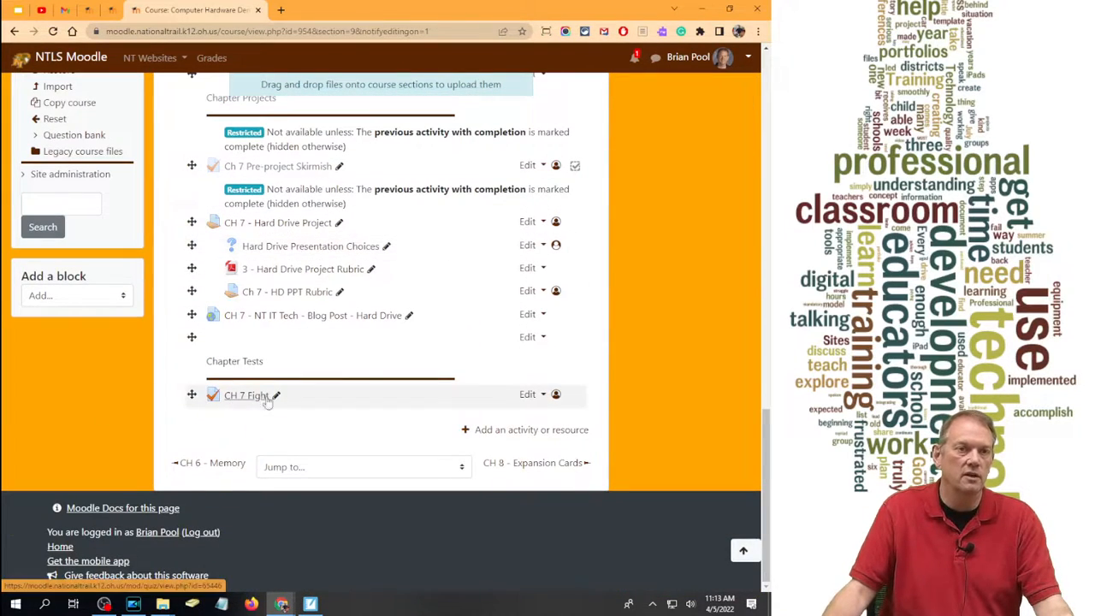
{"action": "left_click", "coordinate": [529, 395]}
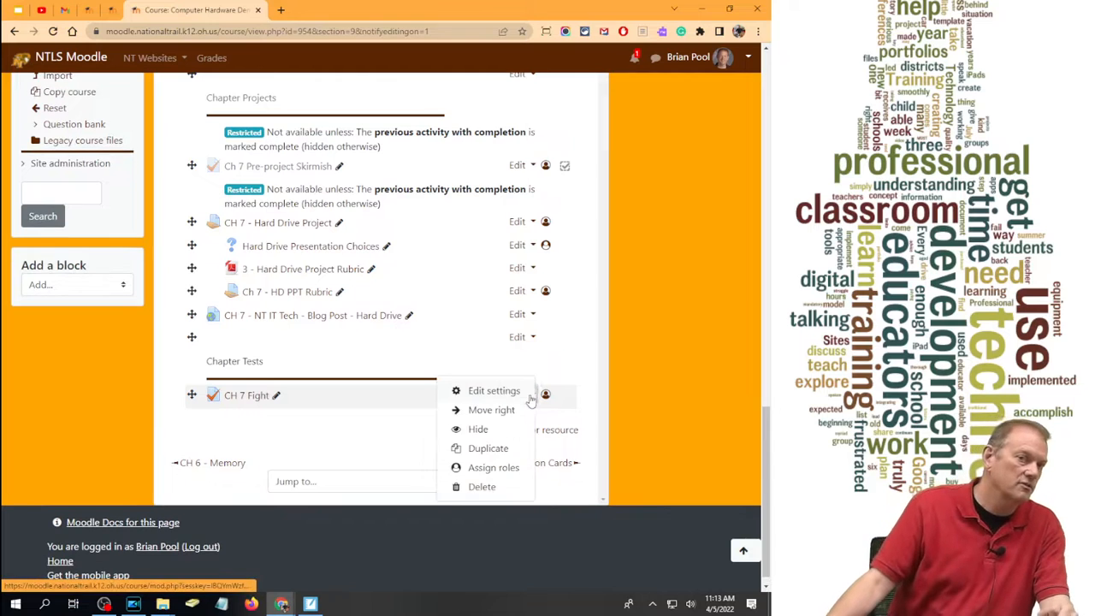
{"action": "left_click", "coordinate": [488, 449]}
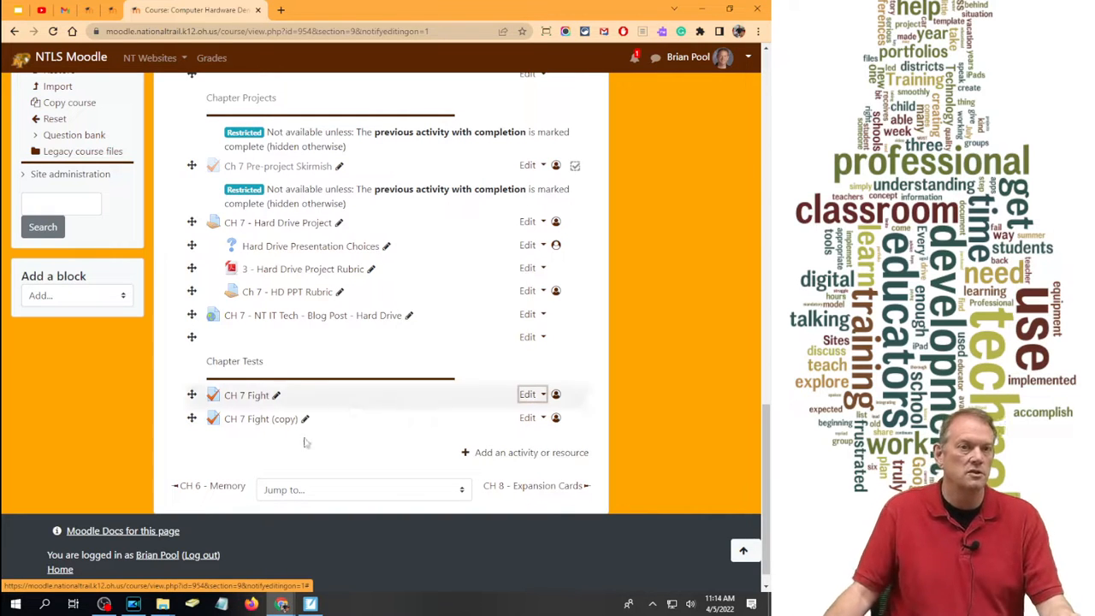
In the original CH 7 Fight quiz's settings, require the previous activity with completion to be marked complete, and hide the quiz otherwise
{"action": "left_click", "coordinate": [232, 397]}
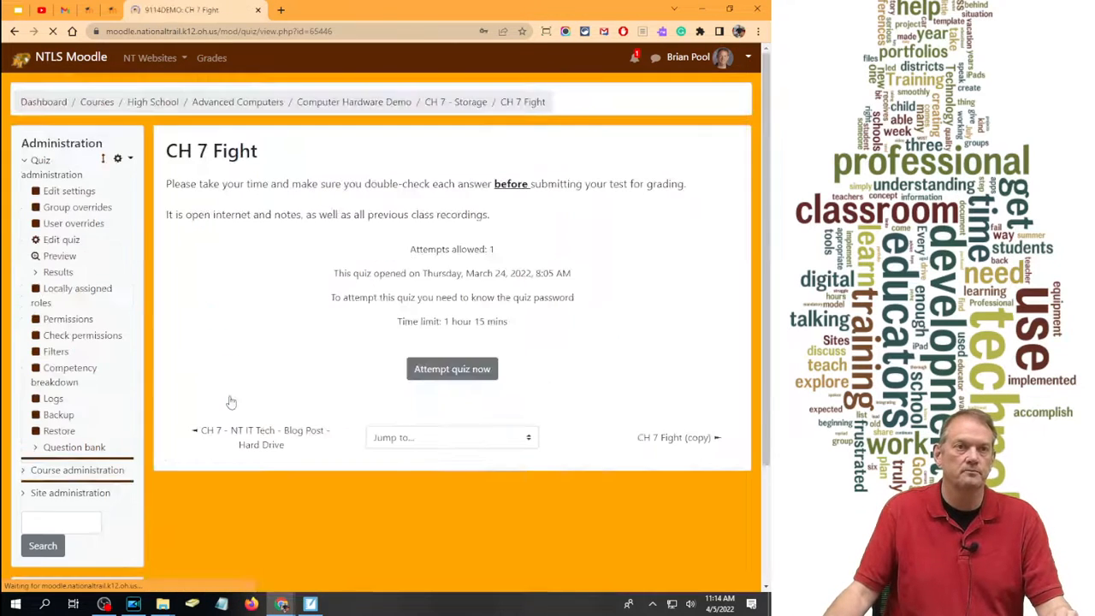
{"action": "left_click", "coordinate": [68, 191]}
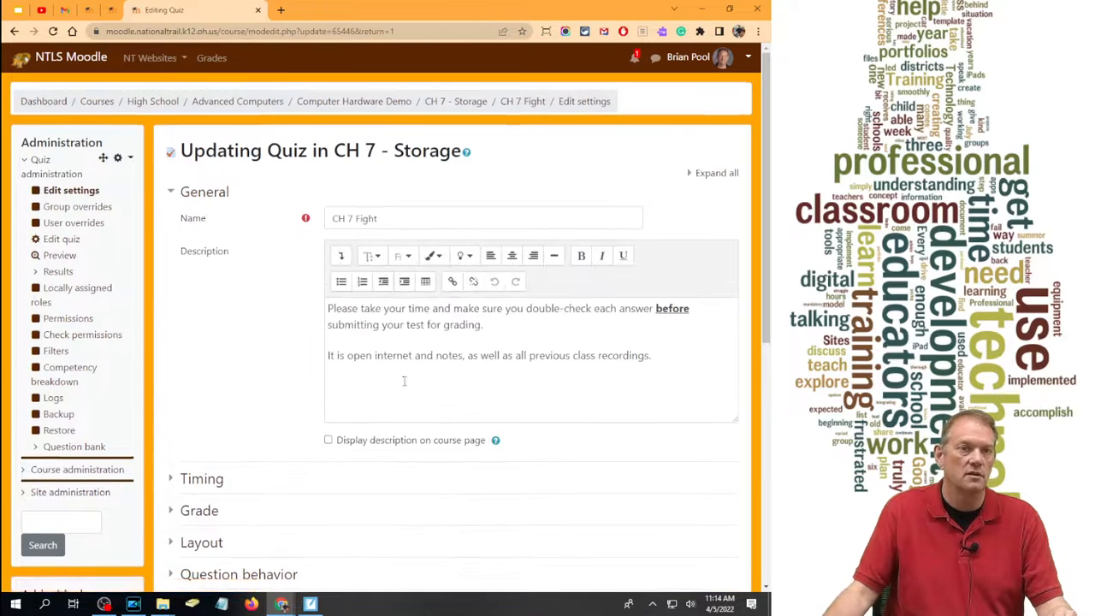
{"action": "scroll", "coordinate": [403, 379], "scroll_direction": "down", "scroll_amount": 5}
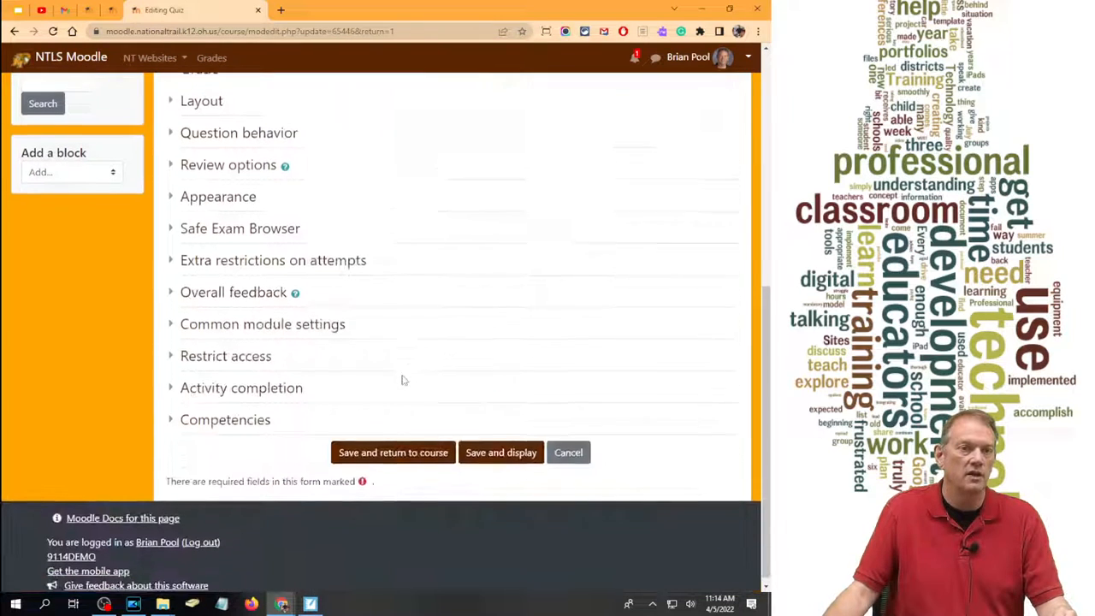
{"action": "left_click", "coordinate": [241, 356]}
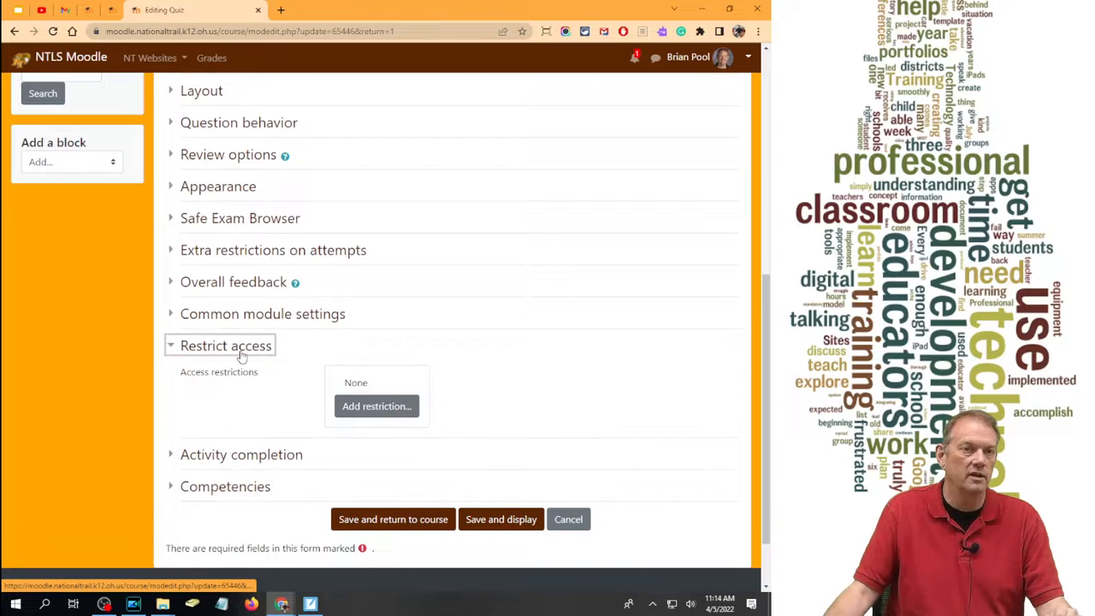
{"action": "left_click", "coordinate": [366, 411]}
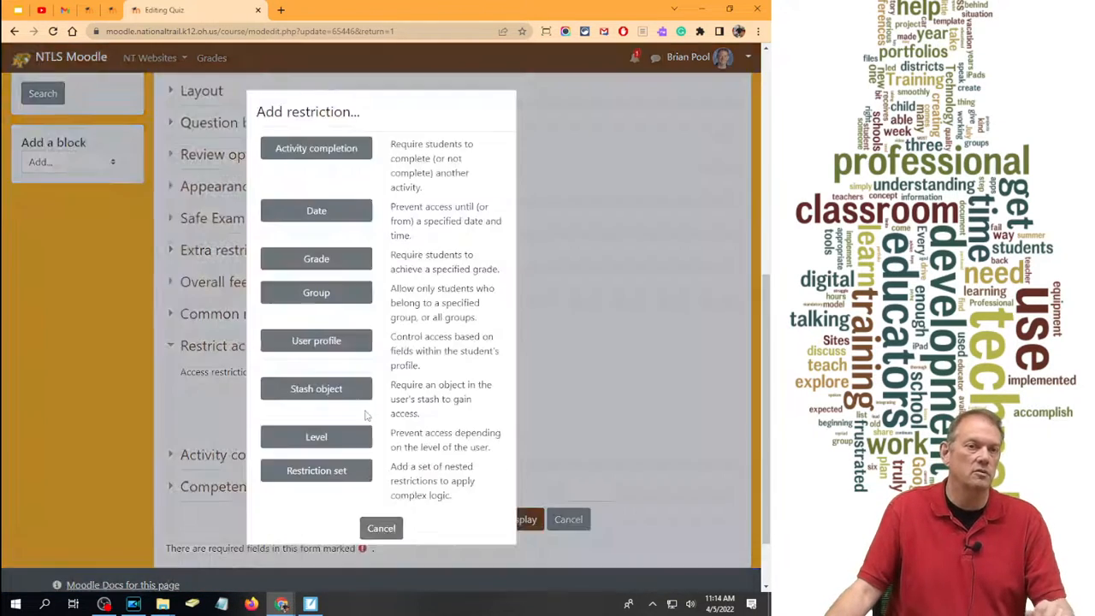
{"action": "left_click", "coordinate": [312, 149]}
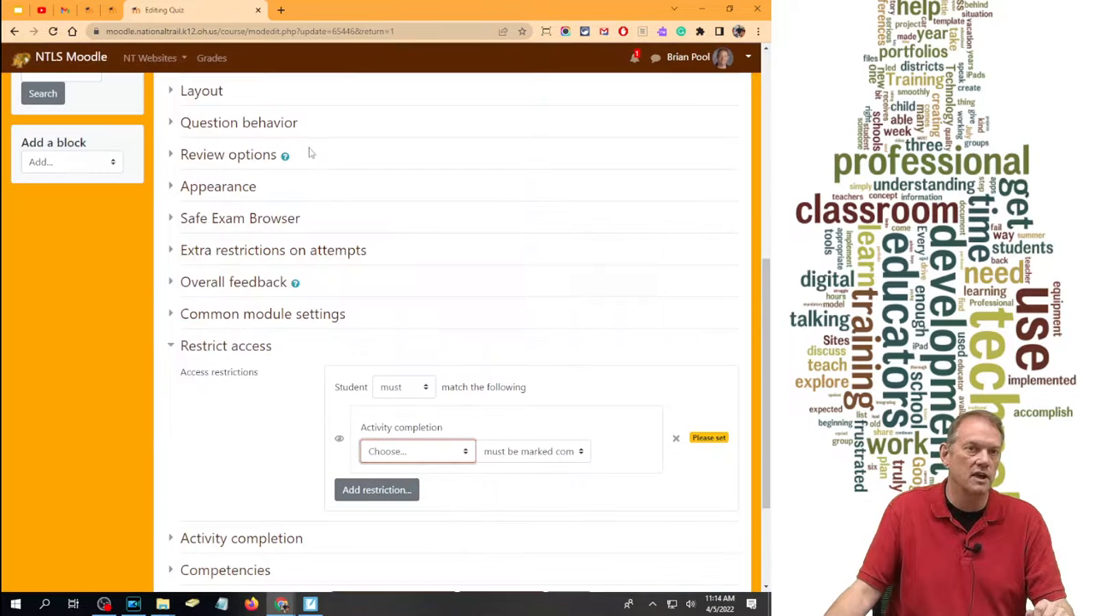
{"action": "left_click", "coordinate": [415, 451]}
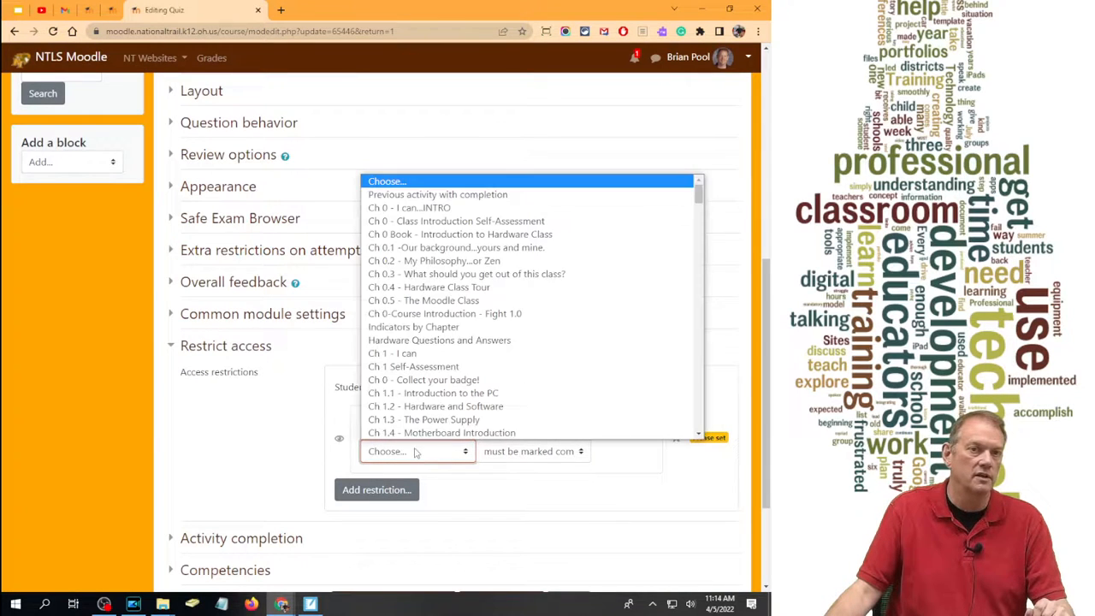
{"action": "left_click", "coordinate": [433, 195]}
{"action": "left_click", "coordinate": [339, 428]}
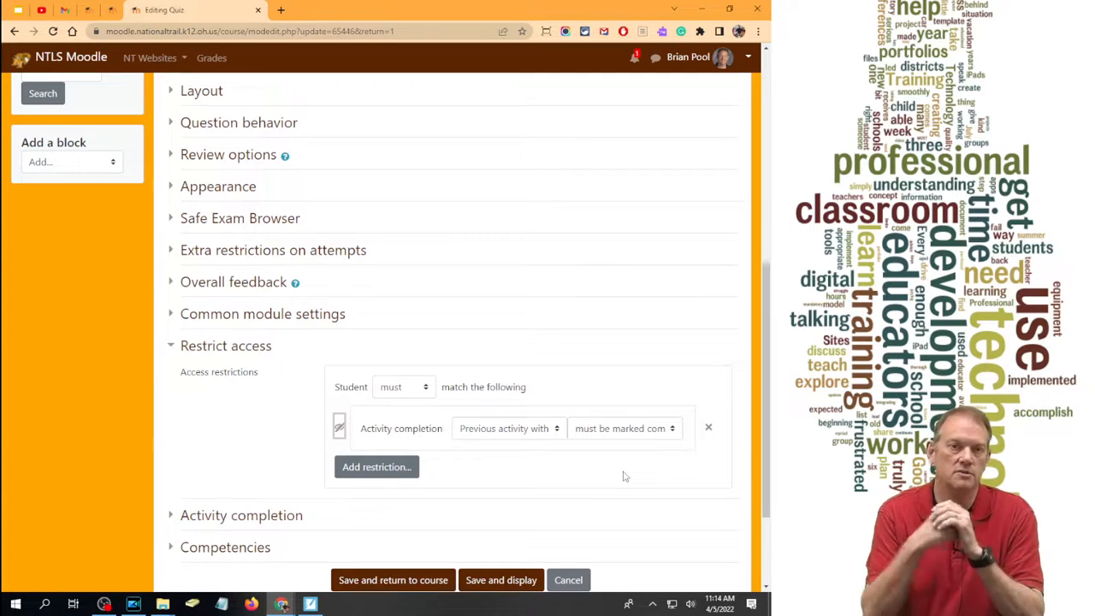
Add a nested restriction set to the quiz's access restrictions, containing a group condition for NT-504
{"action": "left_click", "coordinate": [383, 473]}
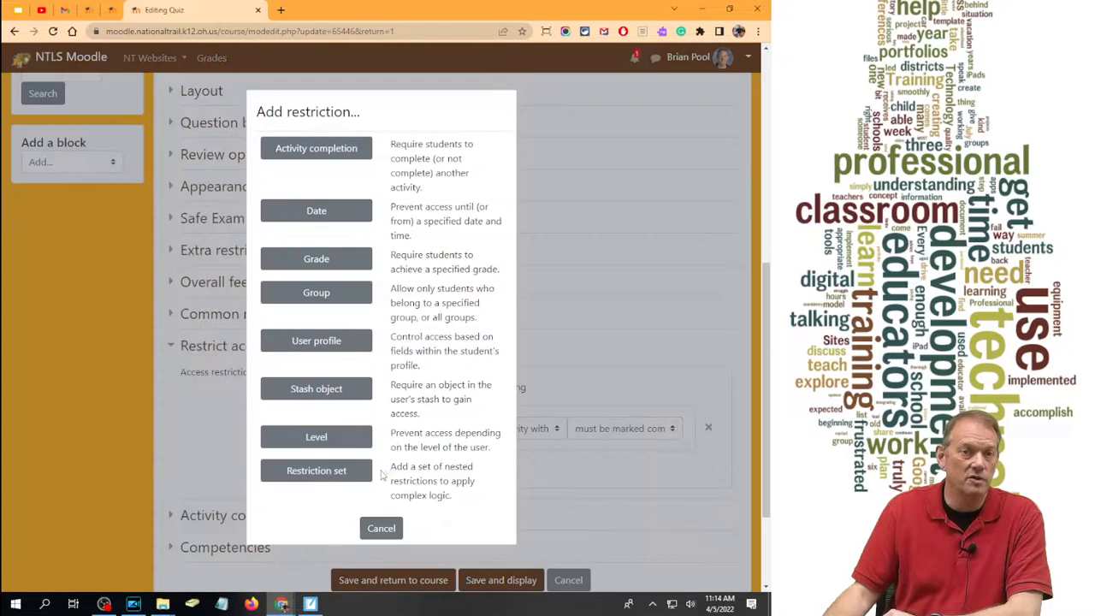
{"action": "left_click", "coordinate": [331, 473]}
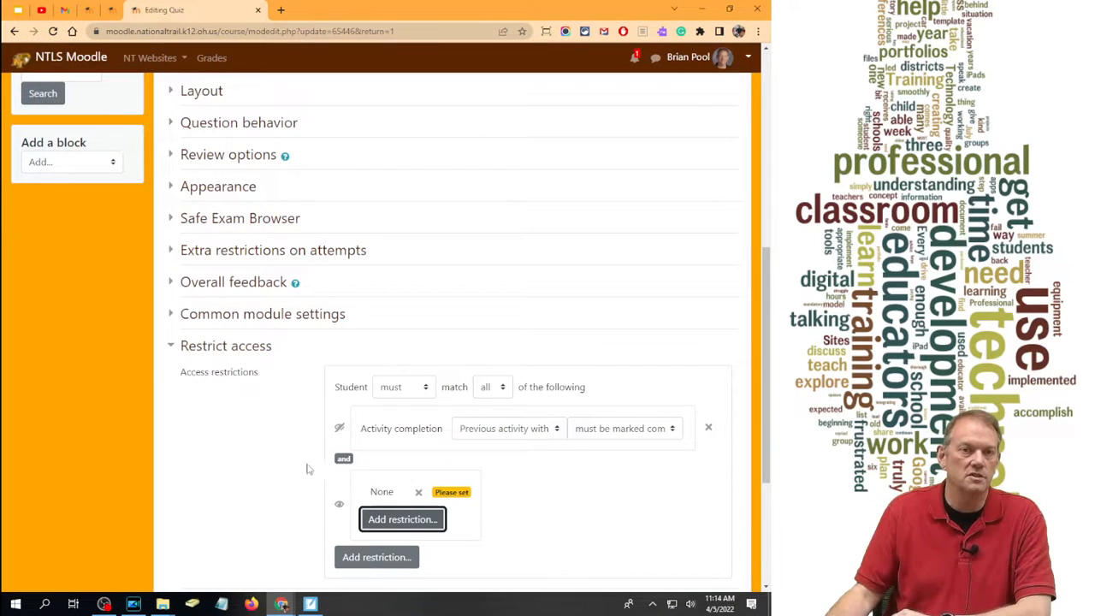
{"action": "scroll", "coordinate": [437, 377], "scroll_direction": "down", "scroll_amount": 3}
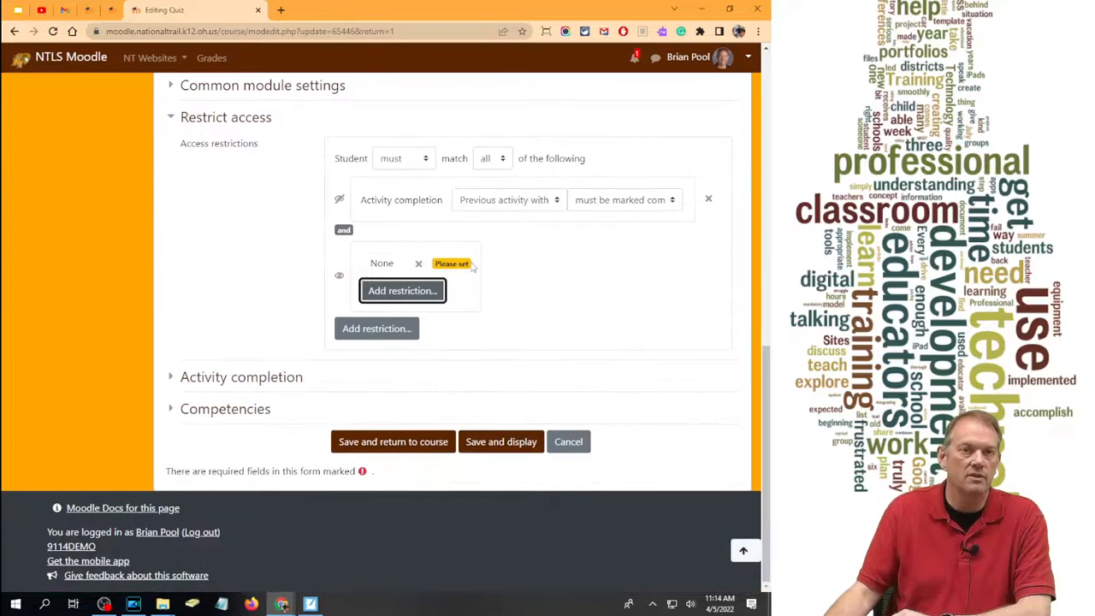
{"action": "left_click", "coordinate": [402, 291]}
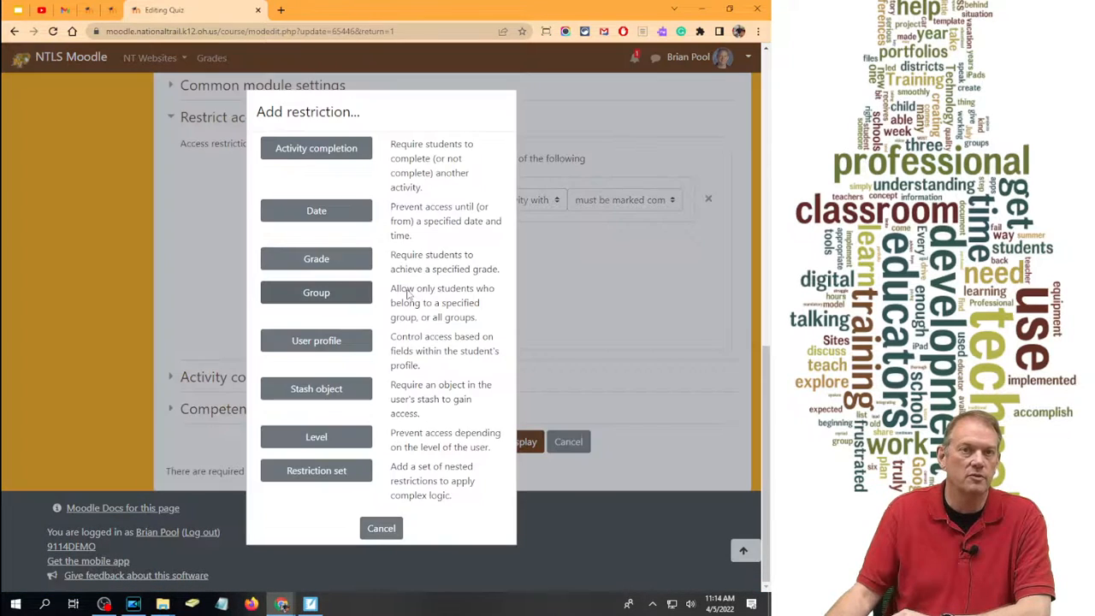
{"action": "left_click", "coordinate": [317, 294]}
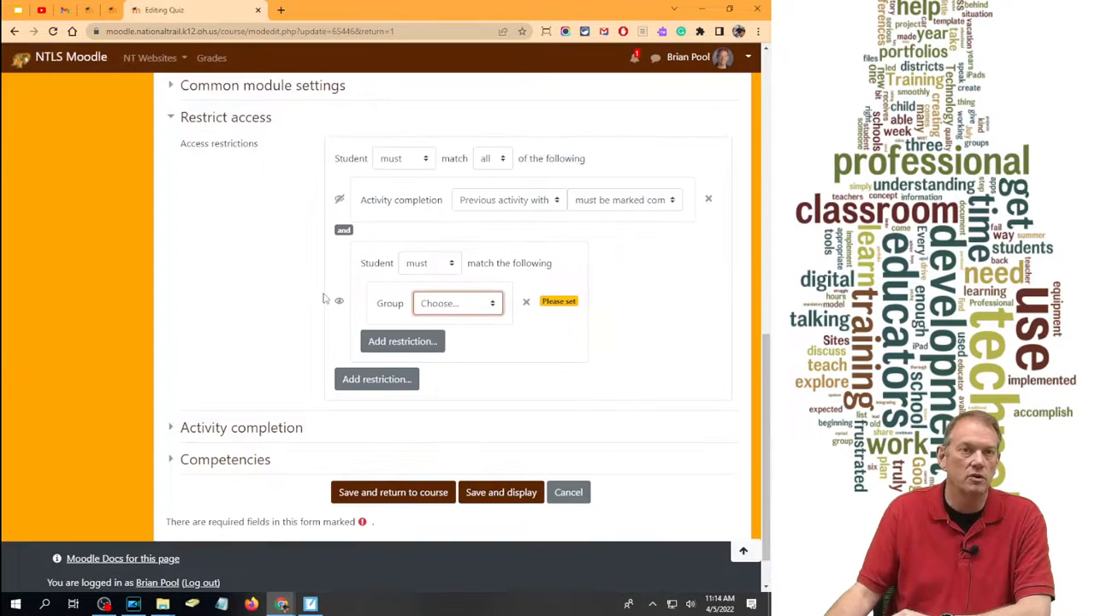
{"action": "left_click", "coordinate": [454, 309]}
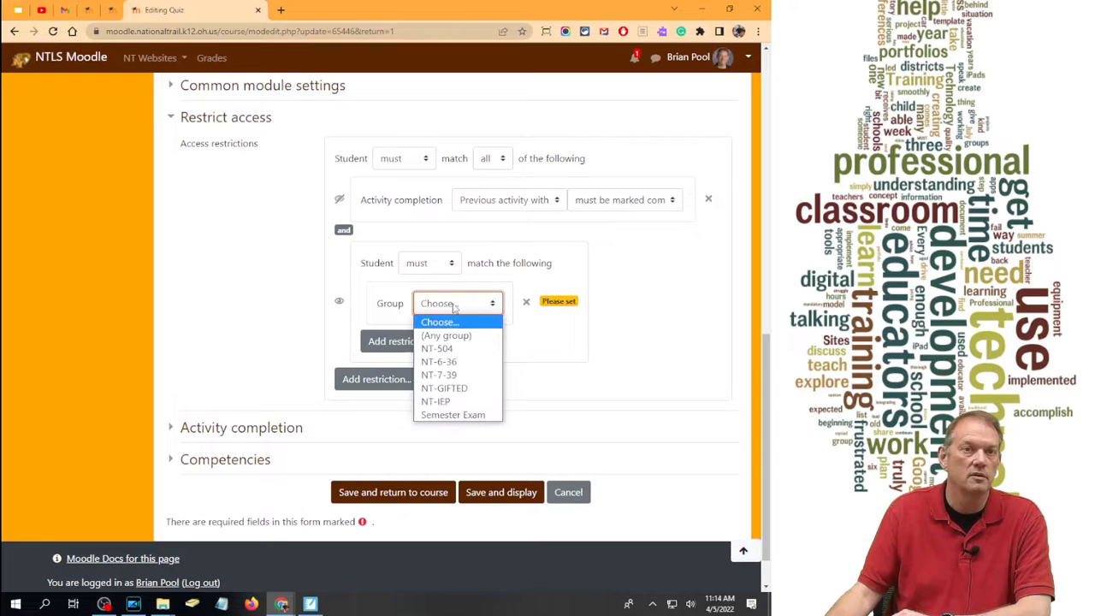
{"action": "left_click", "coordinate": [443, 348]}
Add a second group condition for NT-IEP inside the nested restriction set
{"action": "left_click", "coordinate": [402, 342]}
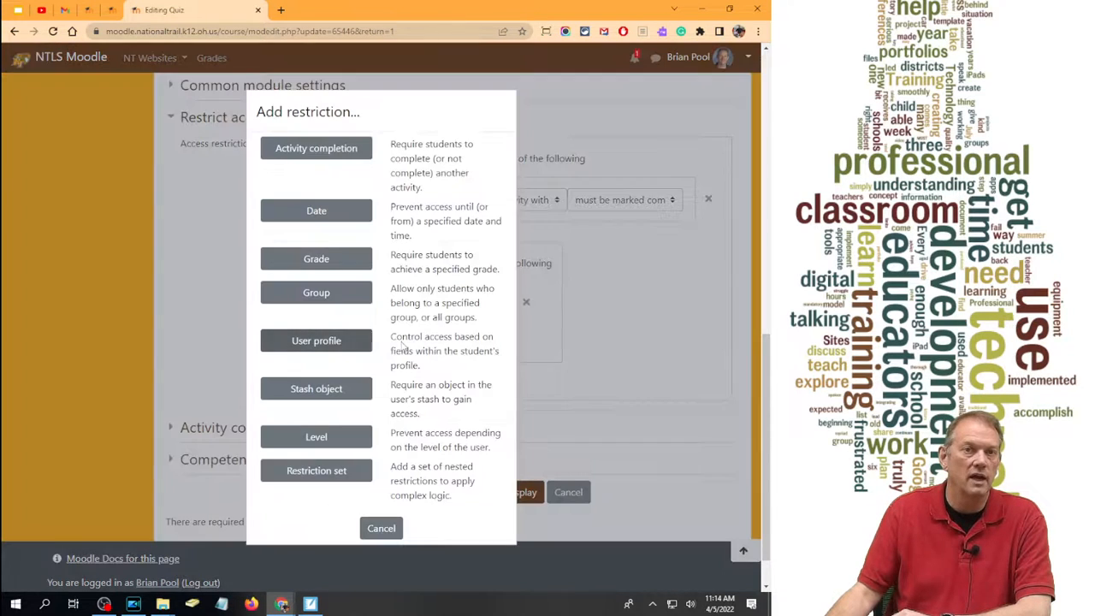
{"action": "left_click", "coordinate": [320, 291]}
{"action": "left_click", "coordinate": [442, 368]}
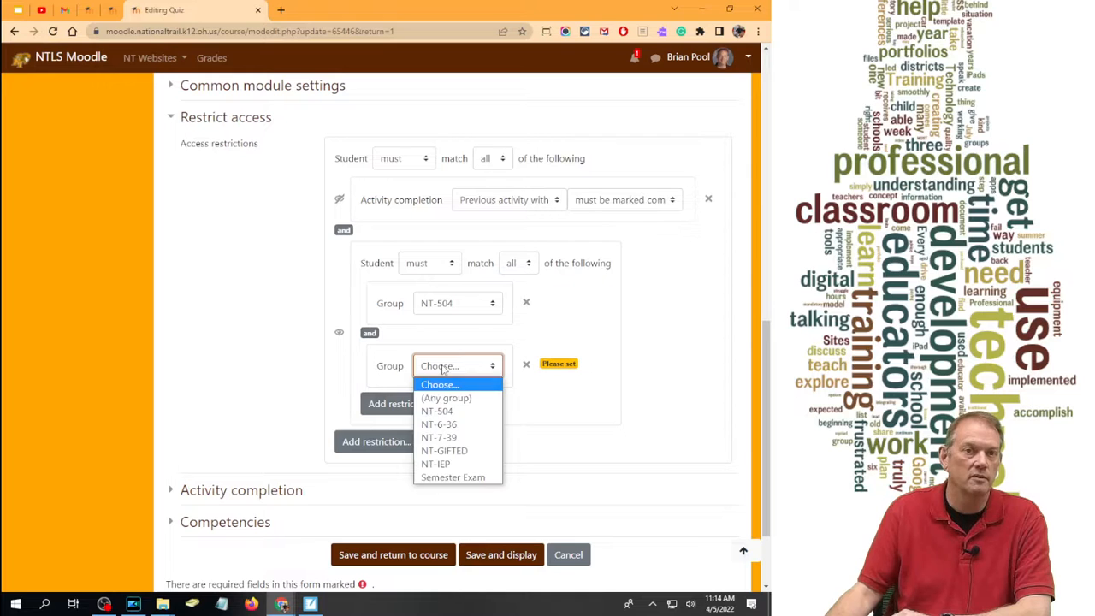
{"action": "left_click", "coordinate": [453, 464]}
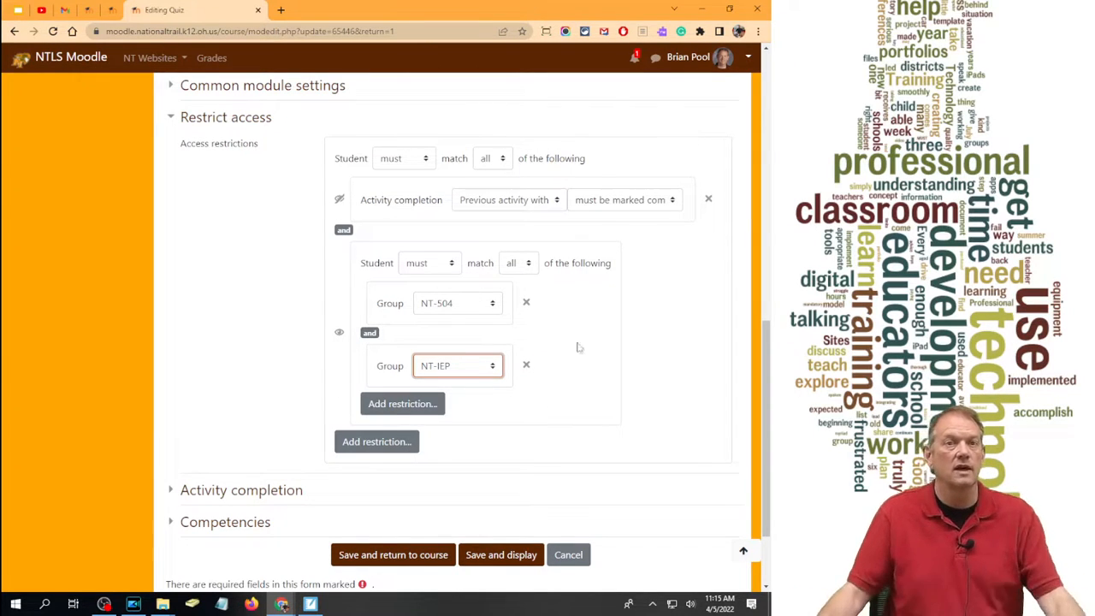
Set the nested restriction set to must not match any, hidden otherwise, and save the quiz, returning to the course
{"action": "left_click", "coordinate": [421, 263]}
{"action": "left_click", "coordinate": [425, 294]}
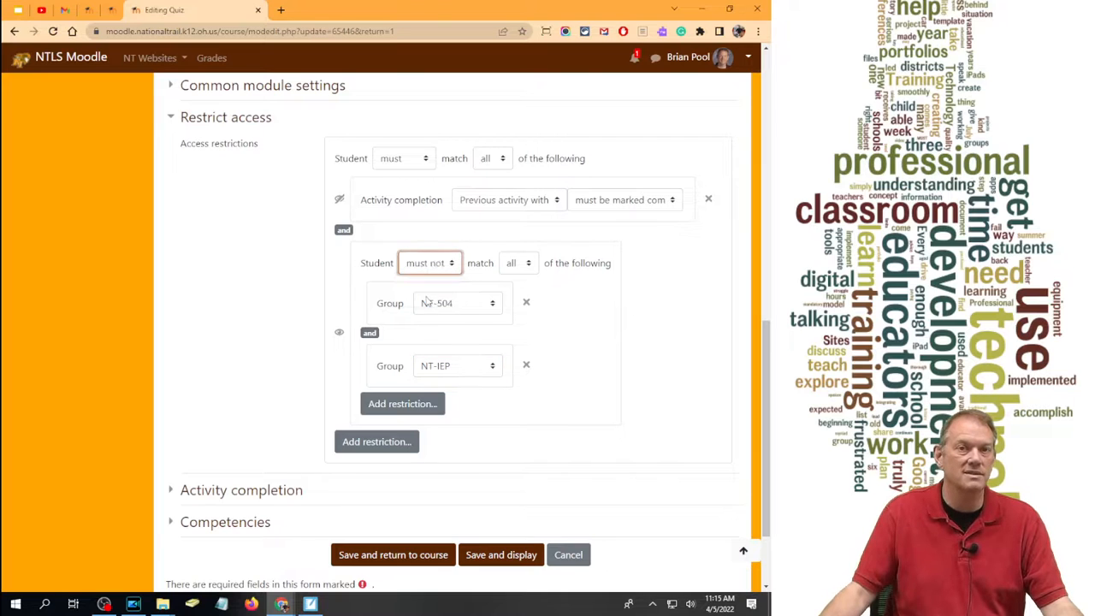
{"action": "left_click", "coordinate": [516, 266]}
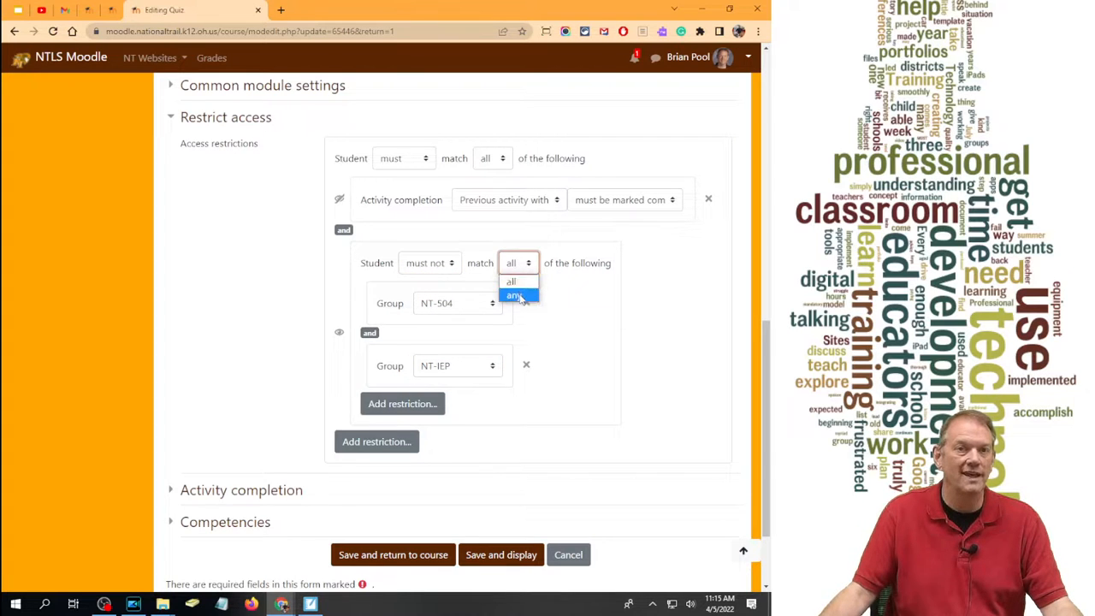
{"action": "left_click", "coordinate": [518, 293]}
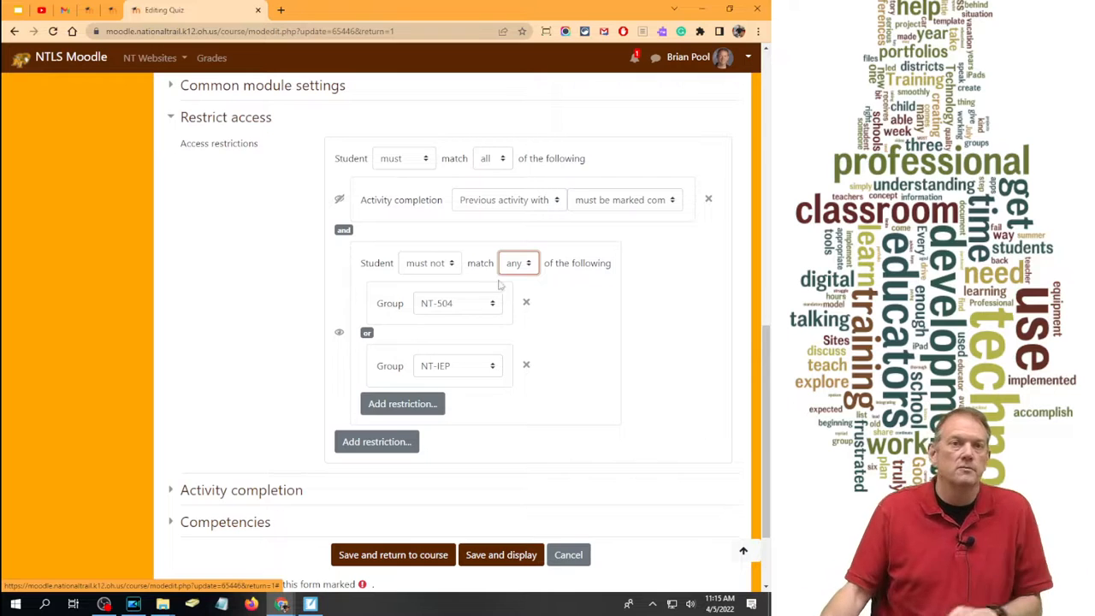
{"action": "left_click", "coordinate": [339, 332]}
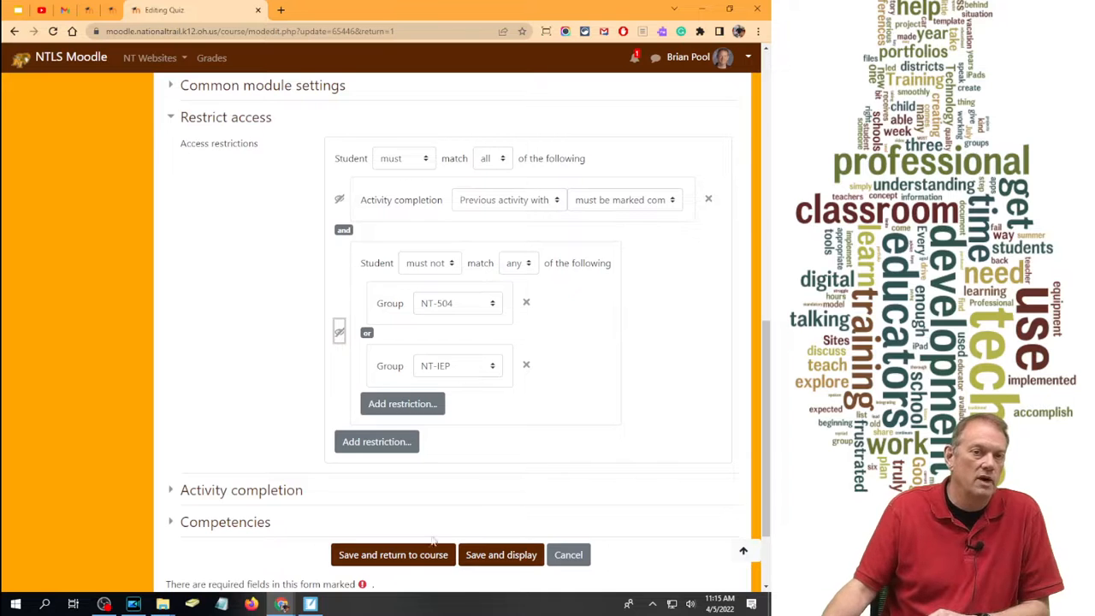
{"action": "left_click", "coordinate": [404, 556]}
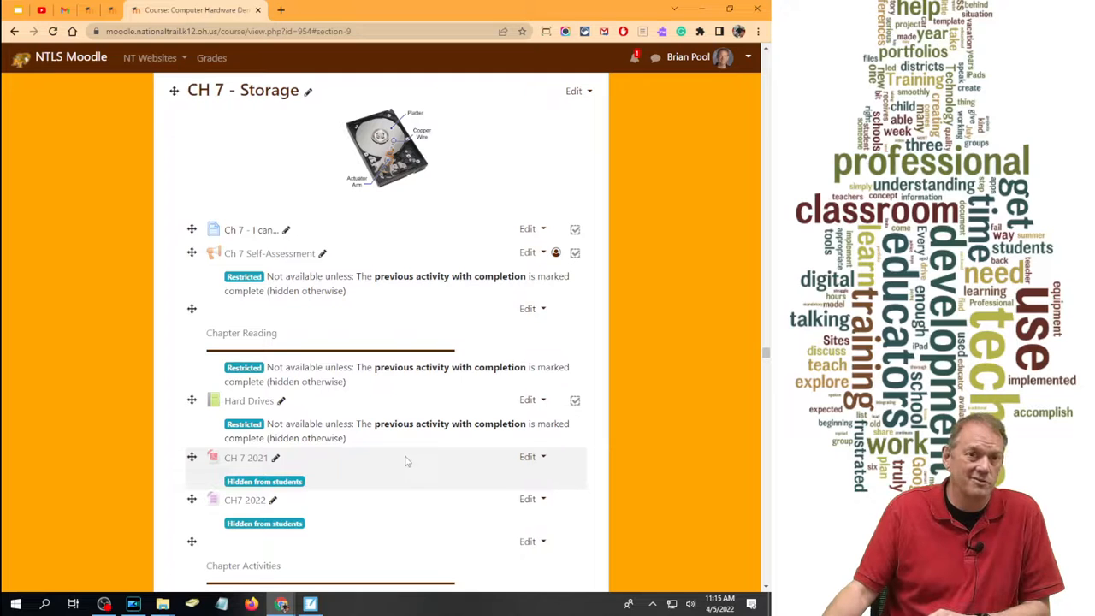
Delete the unrestricted CH 7 Fight (copy) quiz from Chapter Tests
{"action": "scroll", "coordinate": [408, 462], "scroll_direction": "down", "scroll_amount": 15}
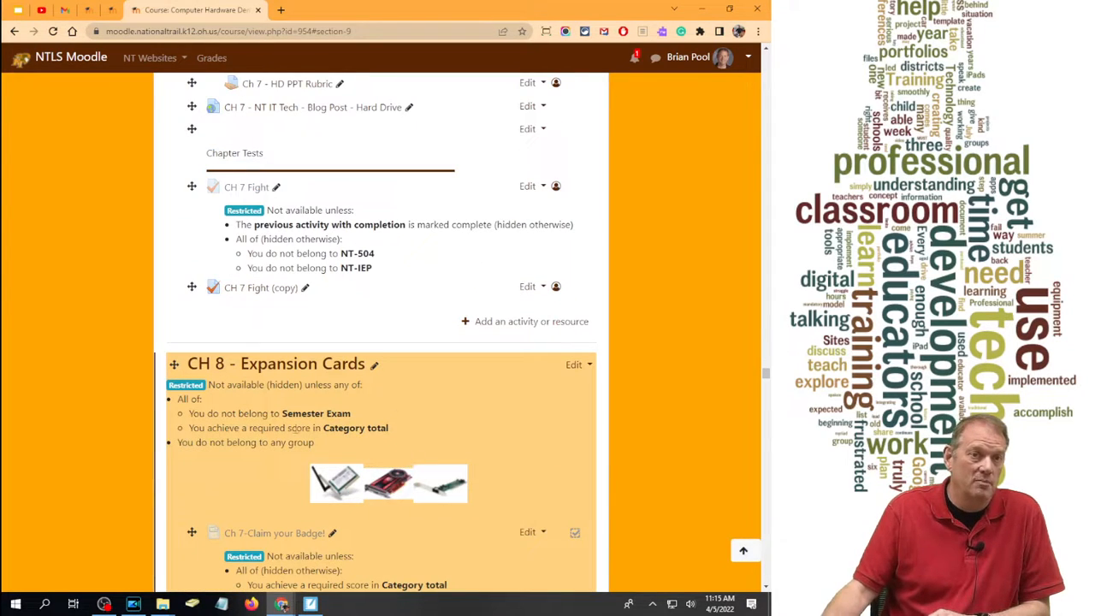
{"action": "left_click", "coordinate": [529, 287]}
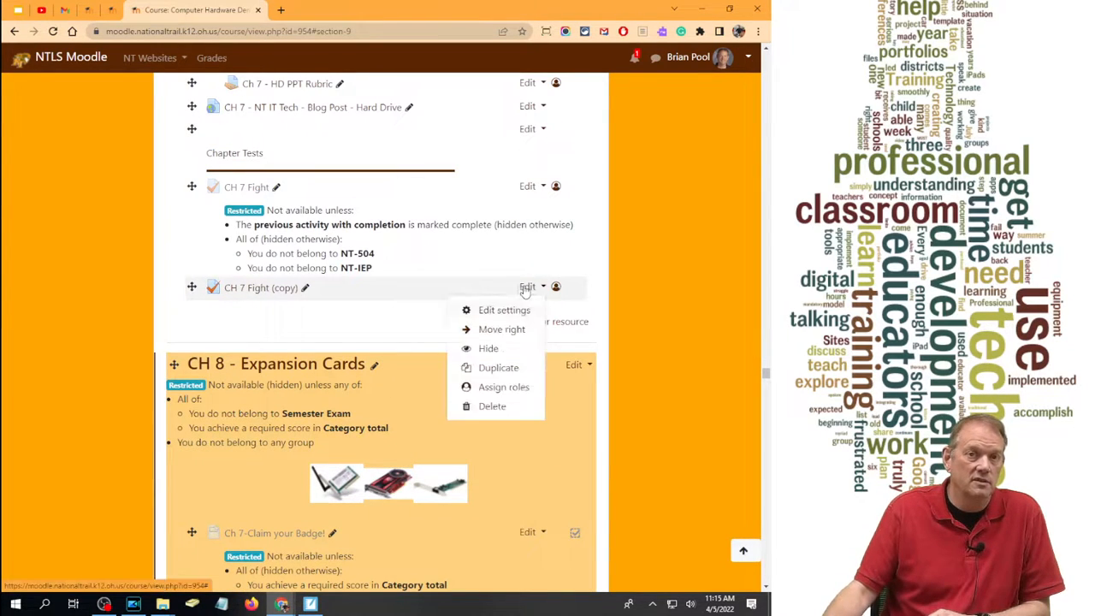
{"action": "left_click", "coordinate": [481, 407]}
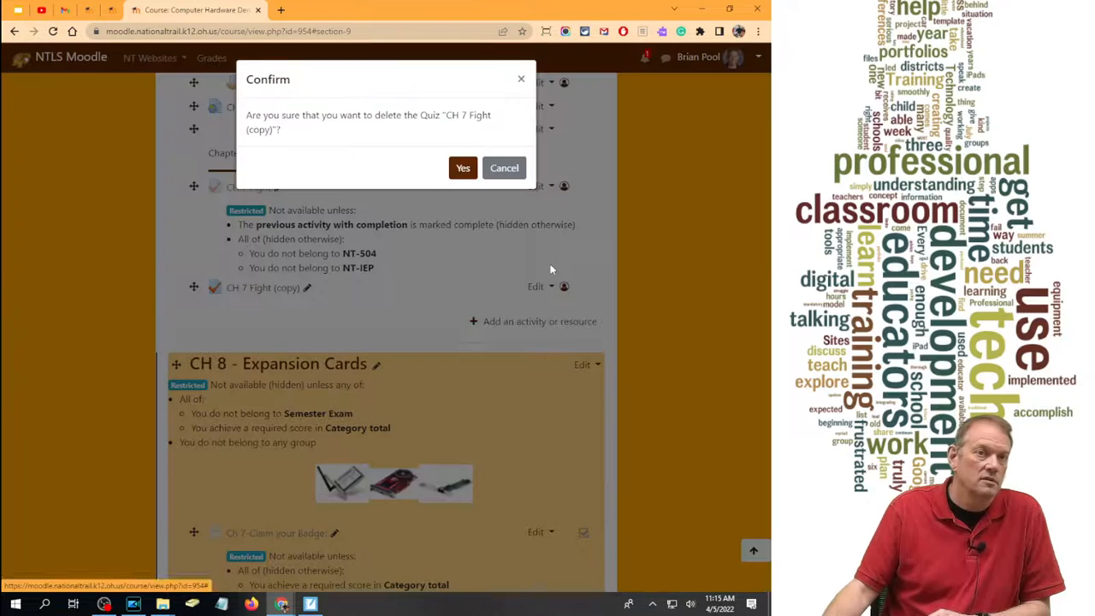
{"action": "left_click", "coordinate": [476, 172]}
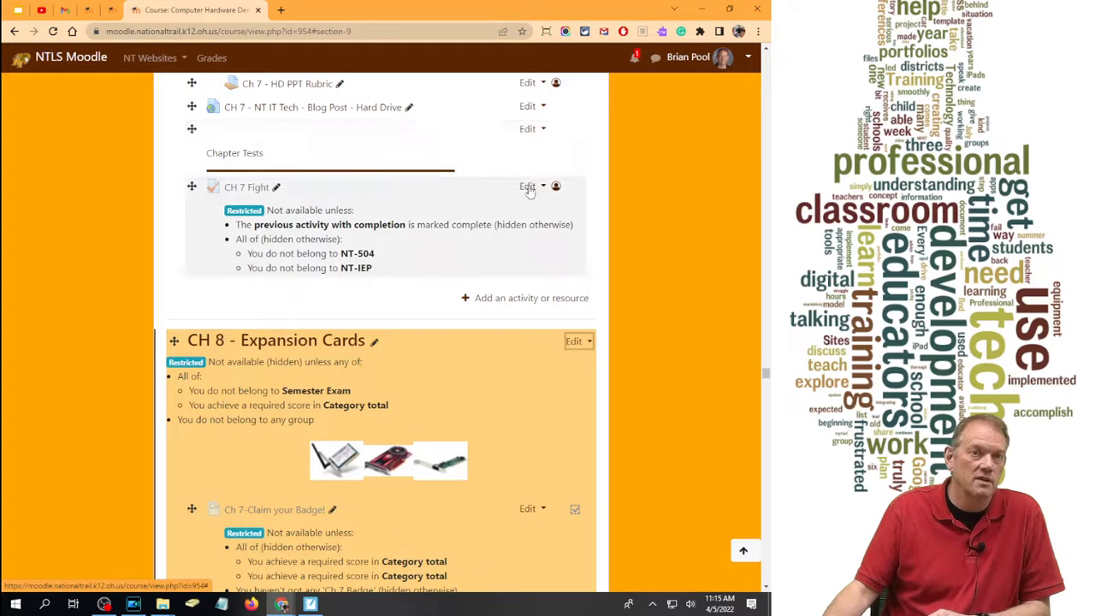
Duplicate the restricted CH 7 Fight quiz in Chapter Tests and open the settings of the copy
{"action": "left_click", "coordinate": [528, 186]}
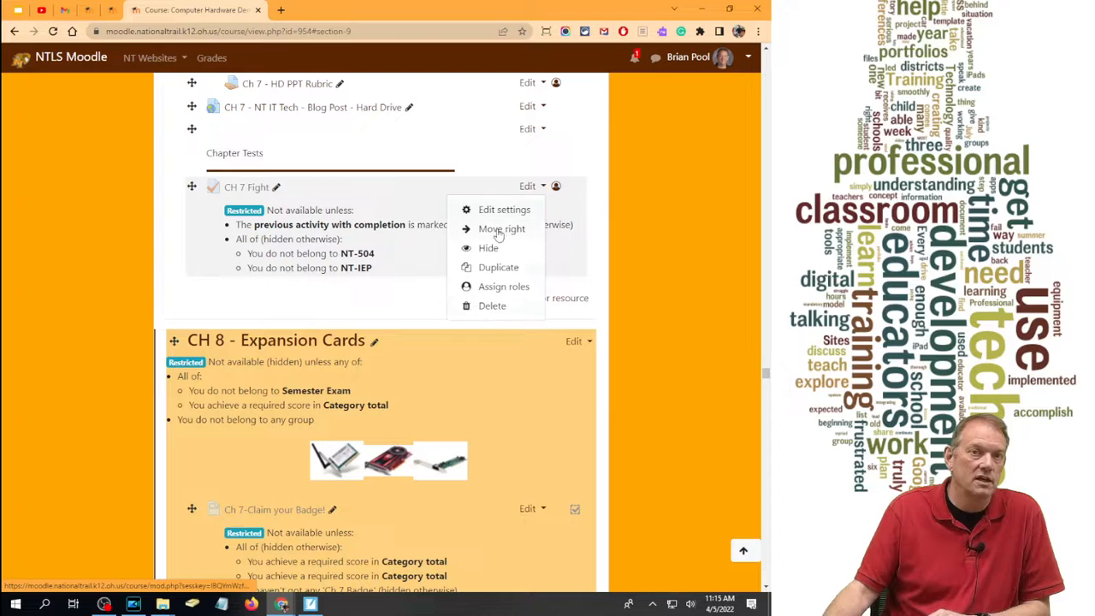
{"action": "left_click", "coordinate": [498, 273]}
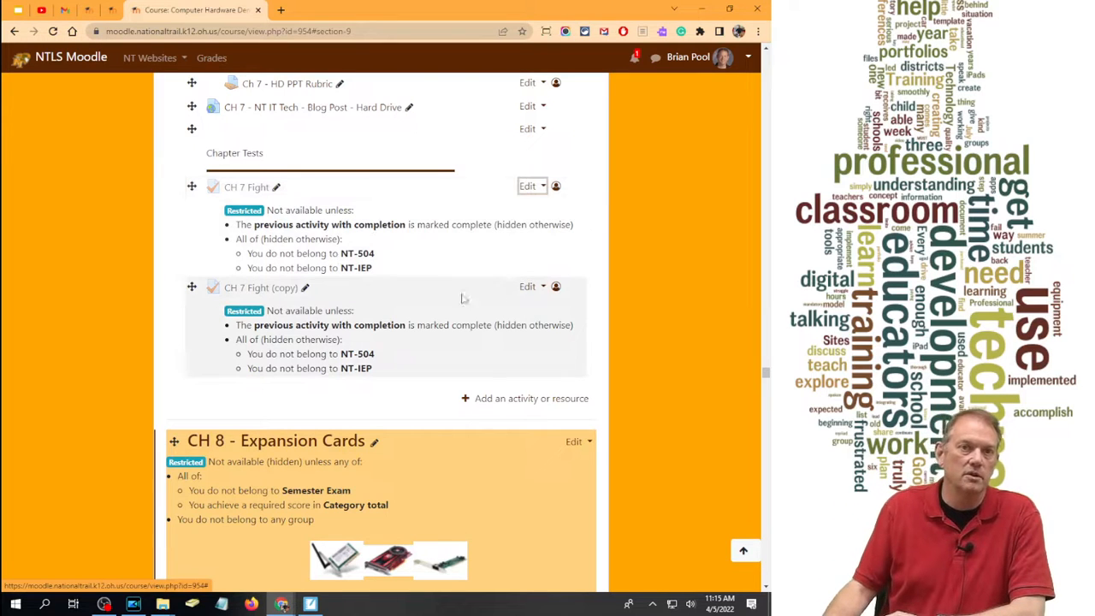
{"action": "left_click", "coordinate": [527, 287]}
{"action": "left_click", "coordinate": [504, 310]}
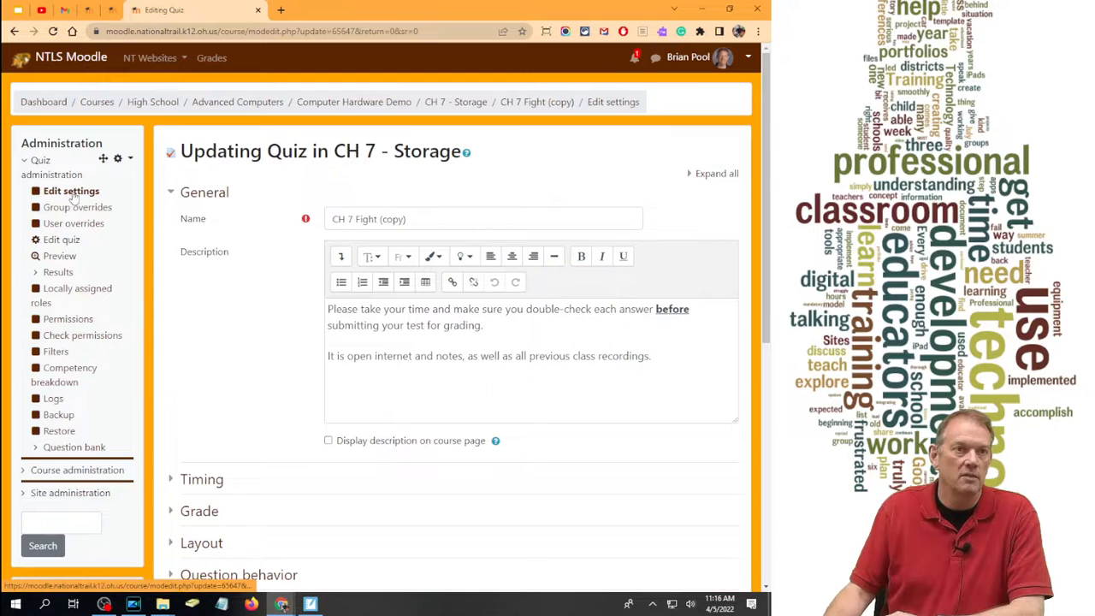
Set the copy's nested NT-504 and NT-IEP restriction set to must match any, and save, returning to the course
{"action": "scroll", "coordinate": [240, 393], "scroll_direction": "down", "scroll_amount": 5}
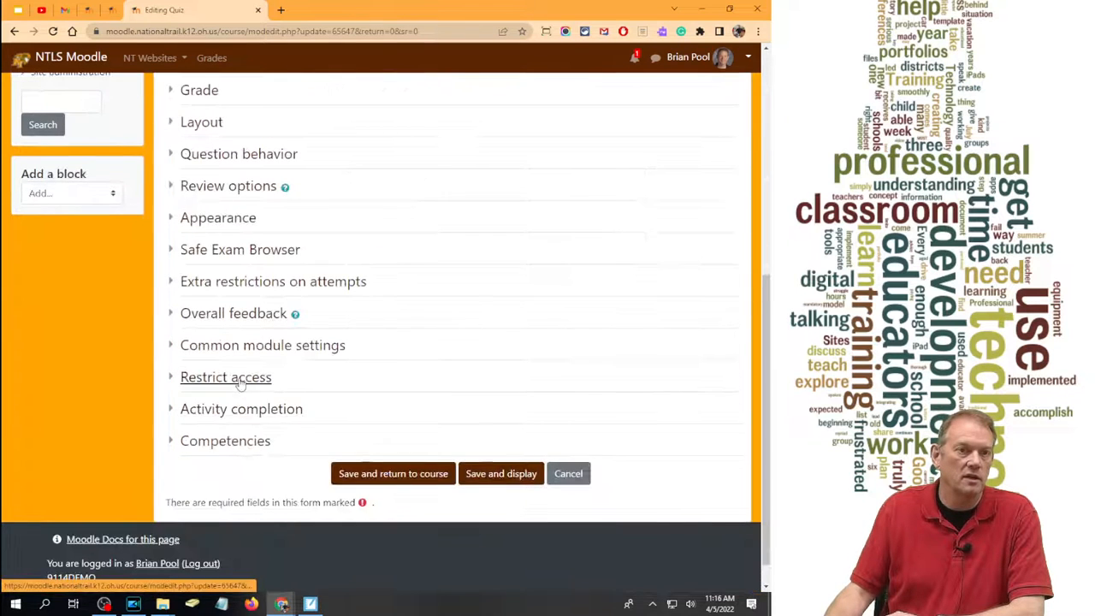
{"action": "left_click", "coordinate": [225, 377]}
{"action": "scroll", "coordinate": [505, 364], "scroll_direction": "down", "scroll_amount": 4}
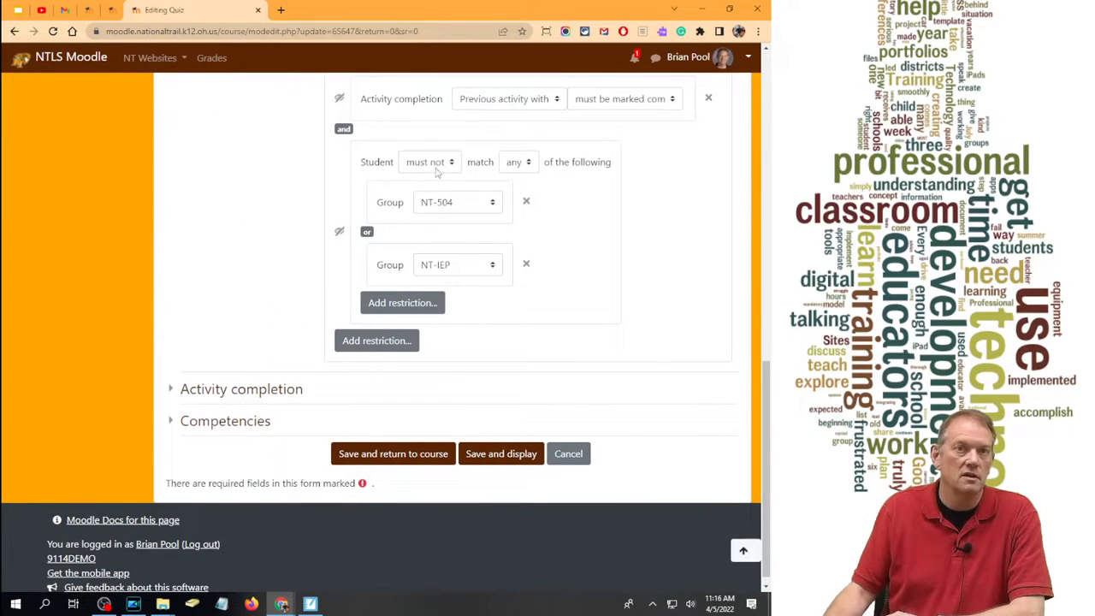
{"action": "left_click", "coordinate": [435, 164]}
{"action": "left_click", "coordinate": [425, 179]}
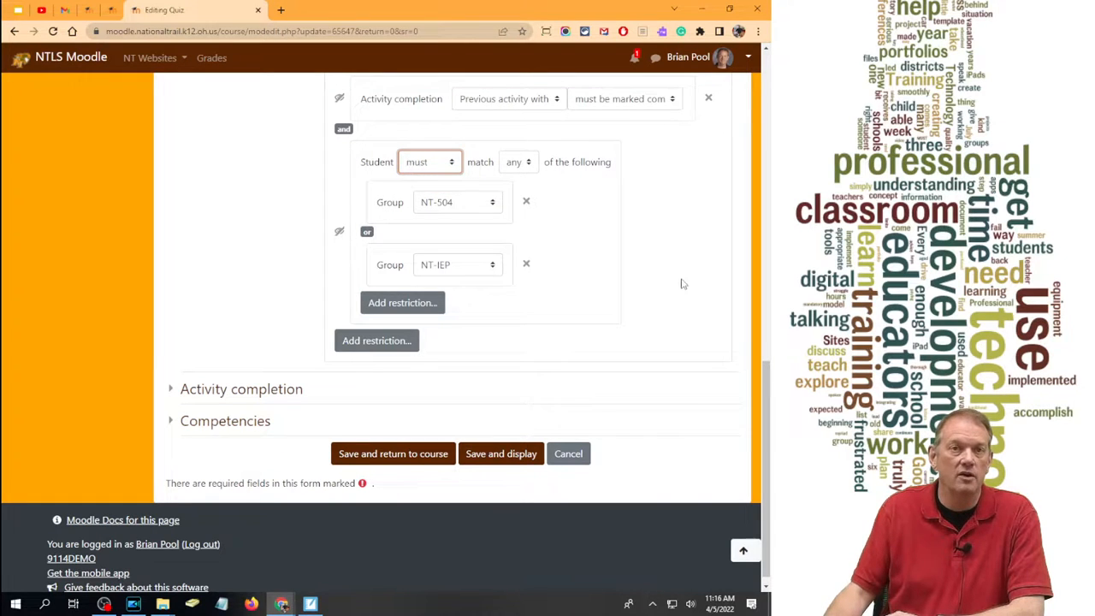
{"action": "scroll", "coordinate": [682, 287], "scroll_direction": "up", "scroll_amount": 2}
{"action": "scroll", "coordinate": [681, 287], "scroll_direction": "down", "scroll_amount": 3}
{"action": "left_click", "coordinate": [392, 441]}
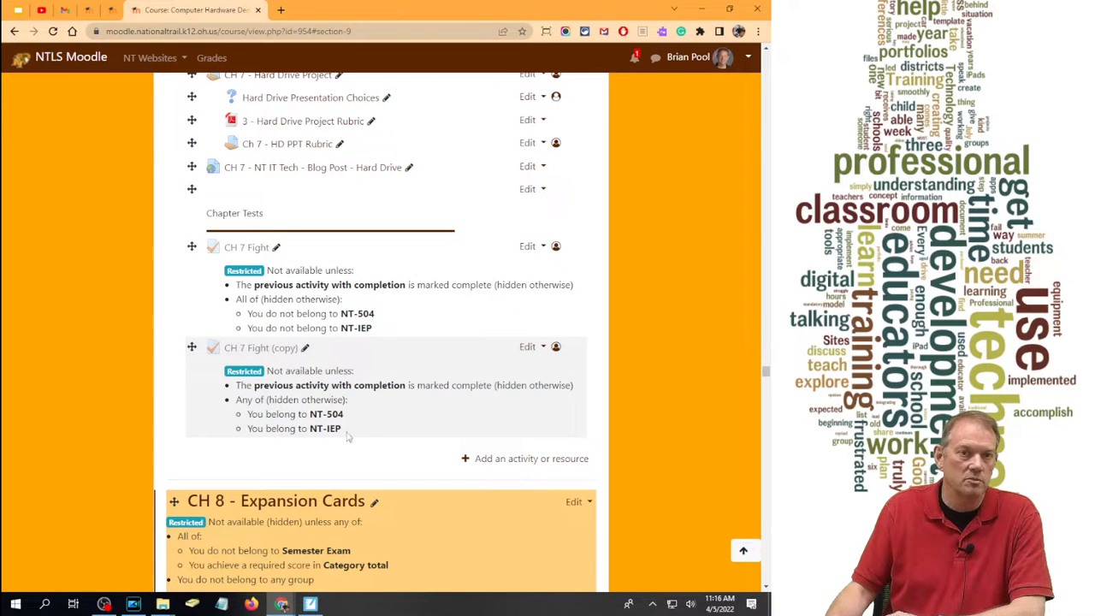
Rename the CH 7 Fight (copy) quiz as CH 7 Fight
{"action": "left_click", "coordinate": [305, 347]}
{"action": "left_click", "coordinate": [304, 349]}
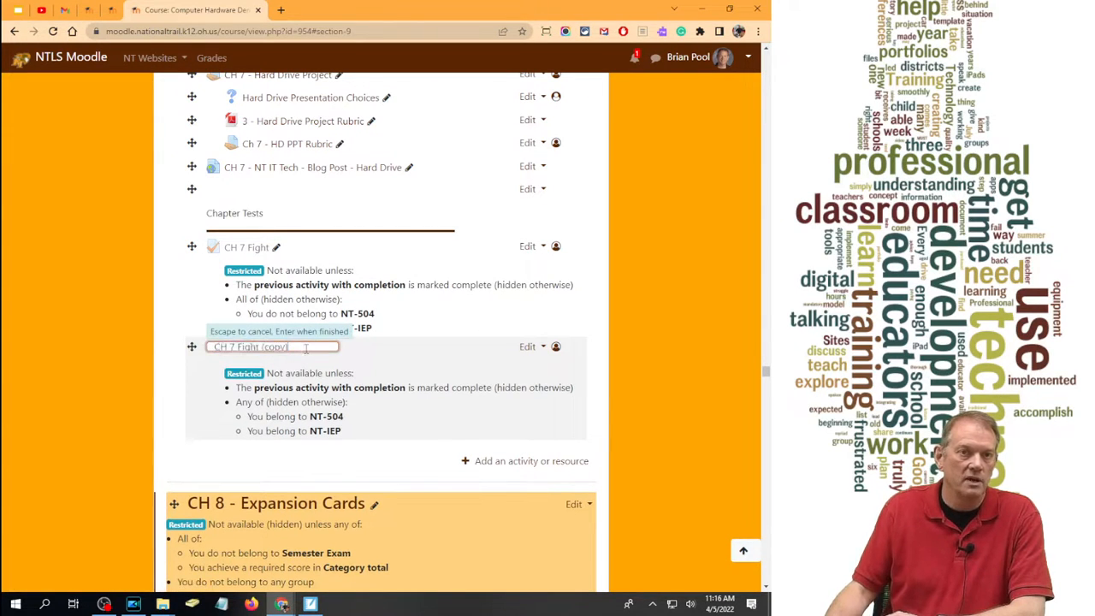
{"action": "key", "text": "BackSpace"}
{"action": "key", "text": "BackSpace"}
{"action": "key", "text": "BackSpace"}
{"action": "key", "text": "BackSpace"}
{"action": "key", "text": "BackSpace"}
{"action": "key", "text": "BackSpace"}
{"action": "key", "text": "BackSpace"}
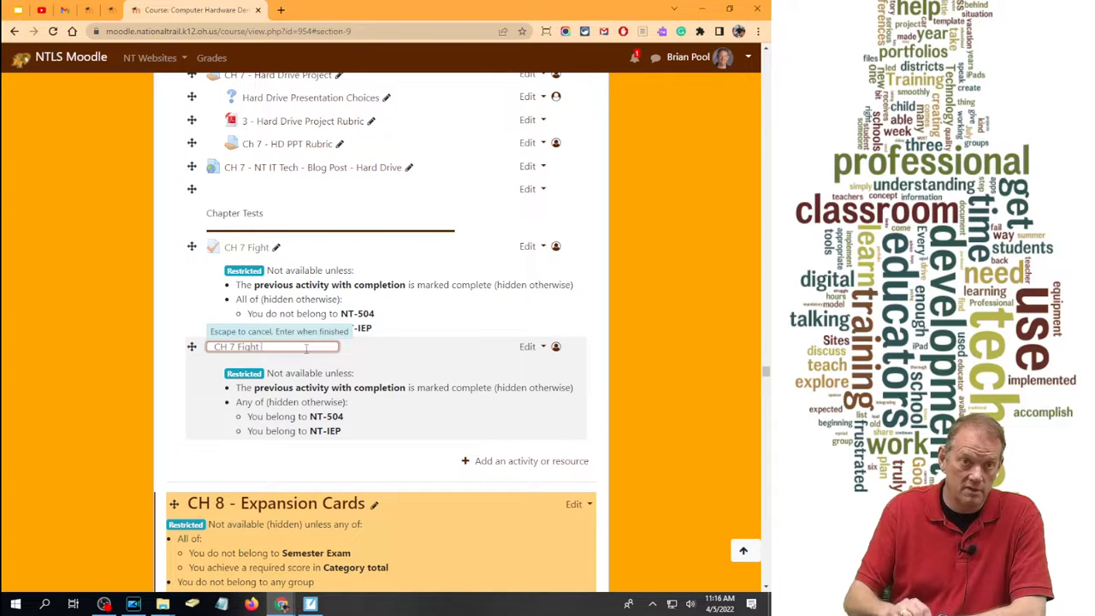
{"action": "key", "text": "Return"}
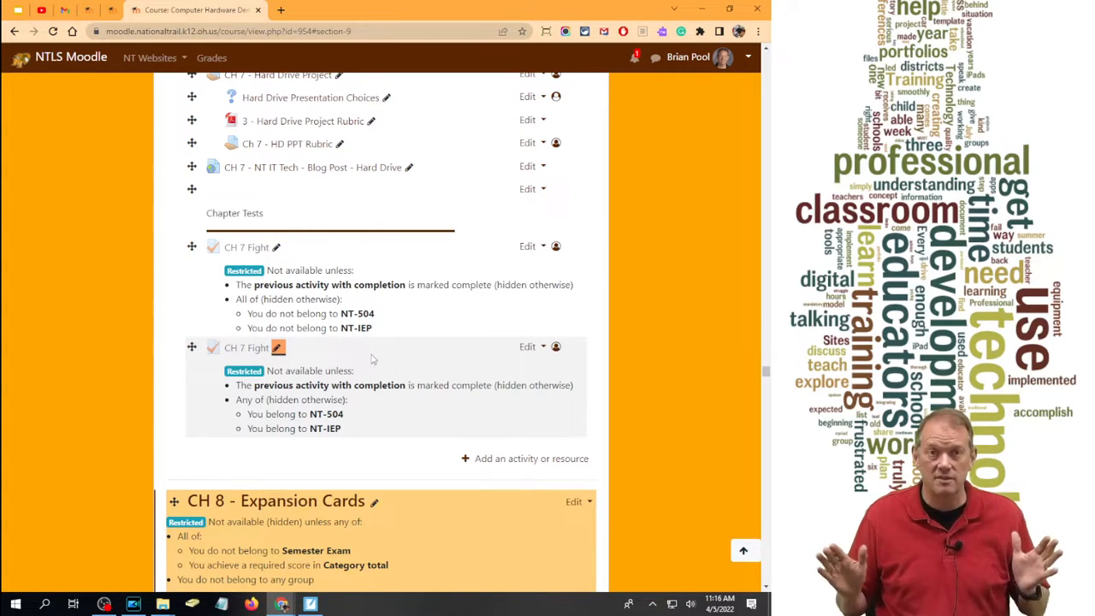
Open the duplicated CH 7 Fight quiz for question editing and look through its full question list
{"action": "left_click", "coordinate": [254, 349]}
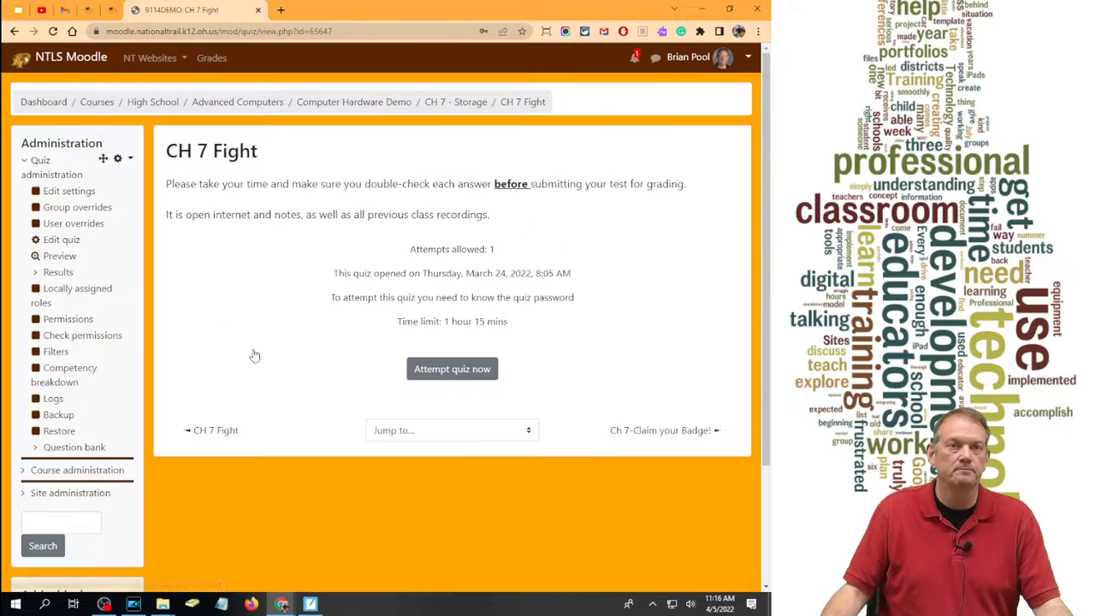
{"action": "left_click", "coordinate": [63, 240]}
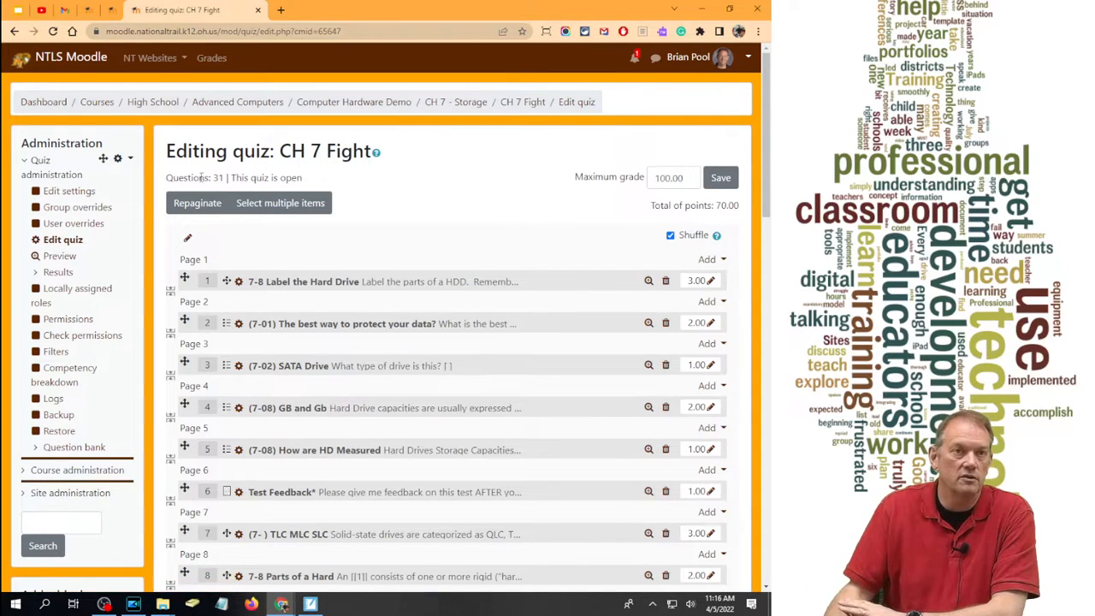
{"action": "scroll", "coordinate": [386, 314], "scroll_direction": "down", "scroll_amount": 15}
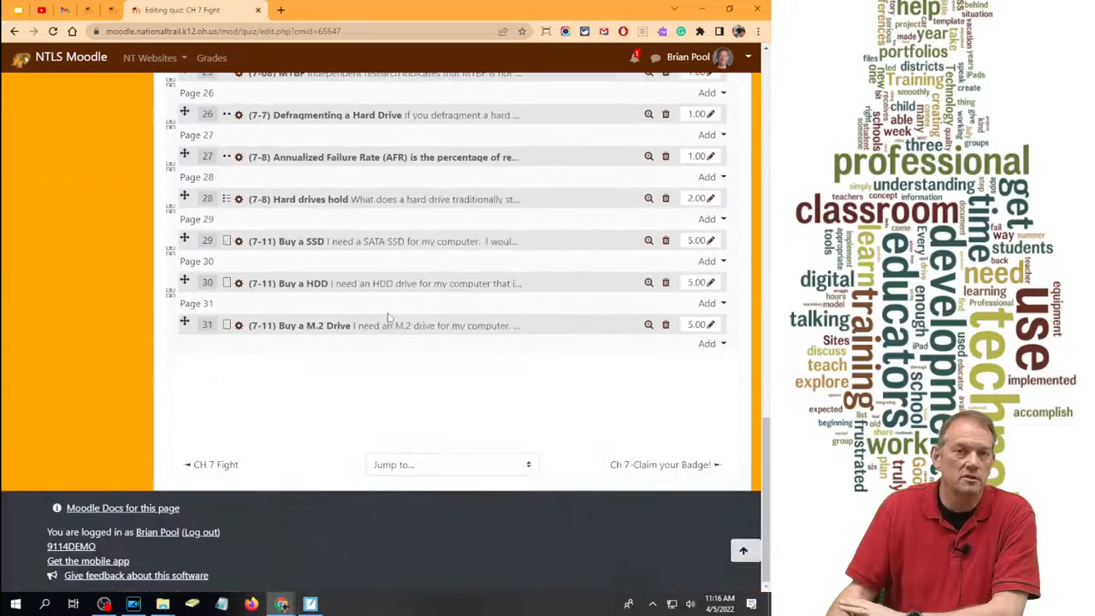
{"action": "scroll", "coordinate": [387, 316], "scroll_direction": "up", "scroll_amount": 15}
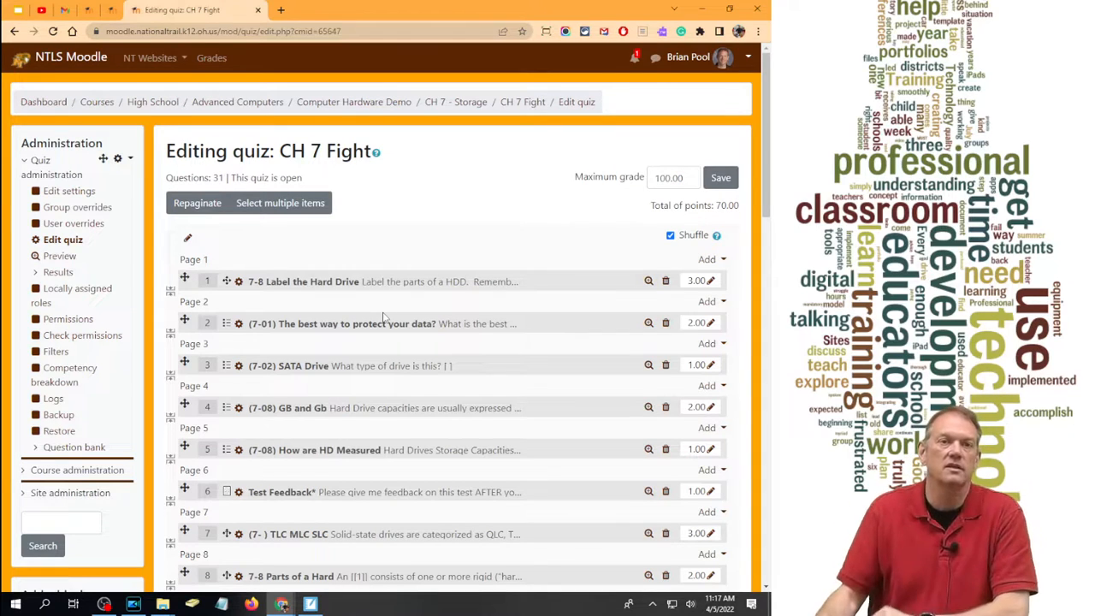
Remove the true/false questions (7-08) MTBF, (7-8) Annualized Failure Rate and (7-7) Defragmenting a Hard Drive from the quiz
{"action": "scroll", "coordinate": [390, 325], "scroll_direction": "down", "scroll_amount": 8}
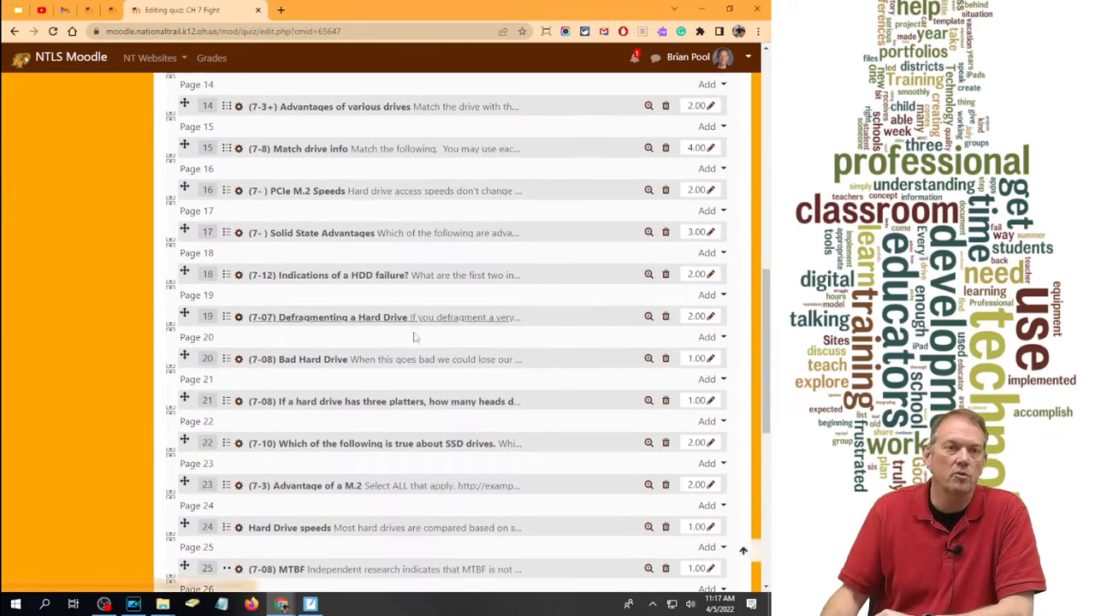
{"action": "scroll", "coordinate": [414, 337], "scroll_direction": "down", "scroll_amount": 2}
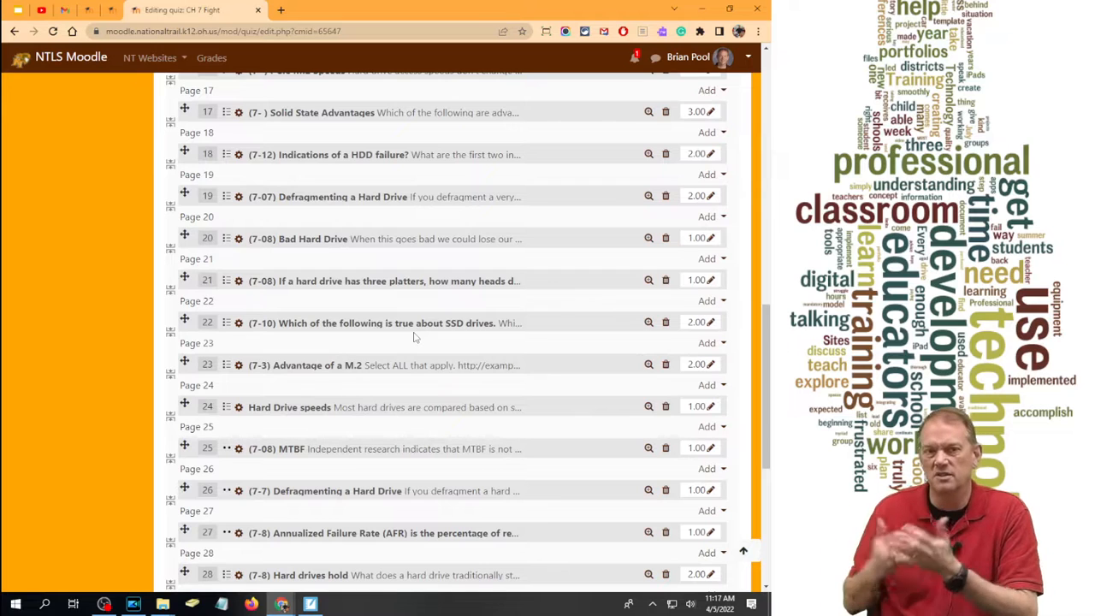
{"action": "scroll", "coordinate": [394, 347], "scroll_direction": "down", "scroll_amount": 3}
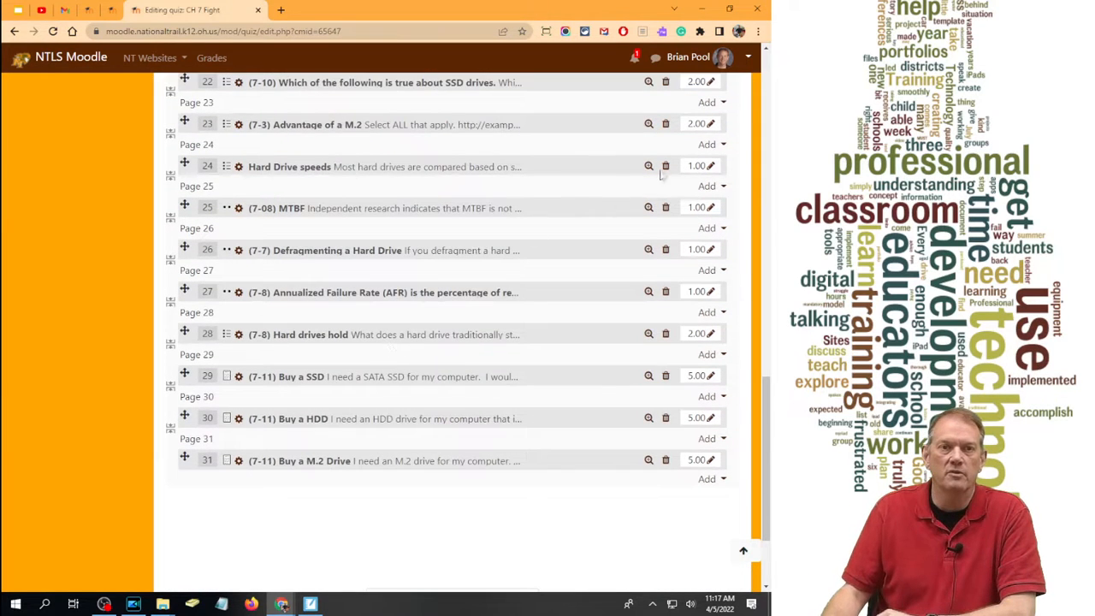
{"action": "left_click", "coordinate": [665, 208]}
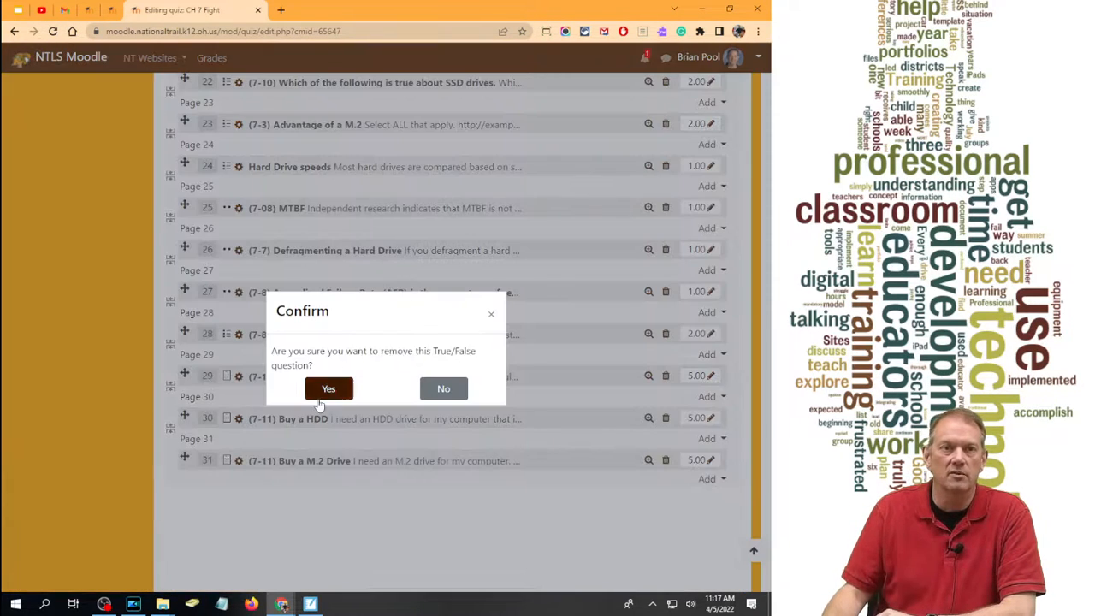
{"action": "left_click", "coordinate": [320, 402]}
{"action": "left_click", "coordinate": [665, 249]}
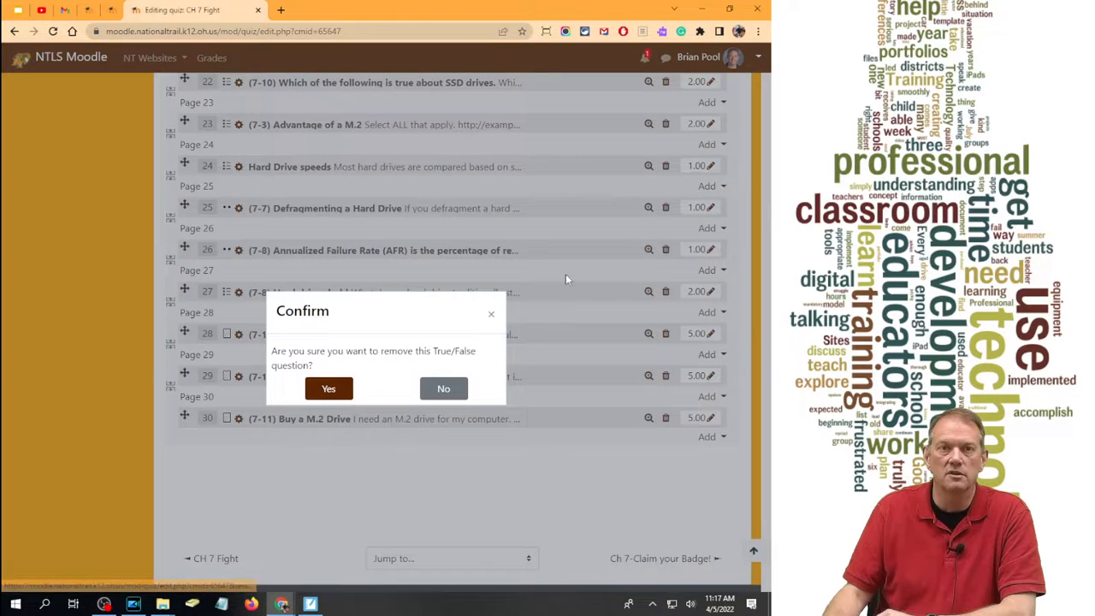
{"action": "left_click", "coordinate": [310, 391]}
{"action": "left_click", "coordinate": [665, 208]}
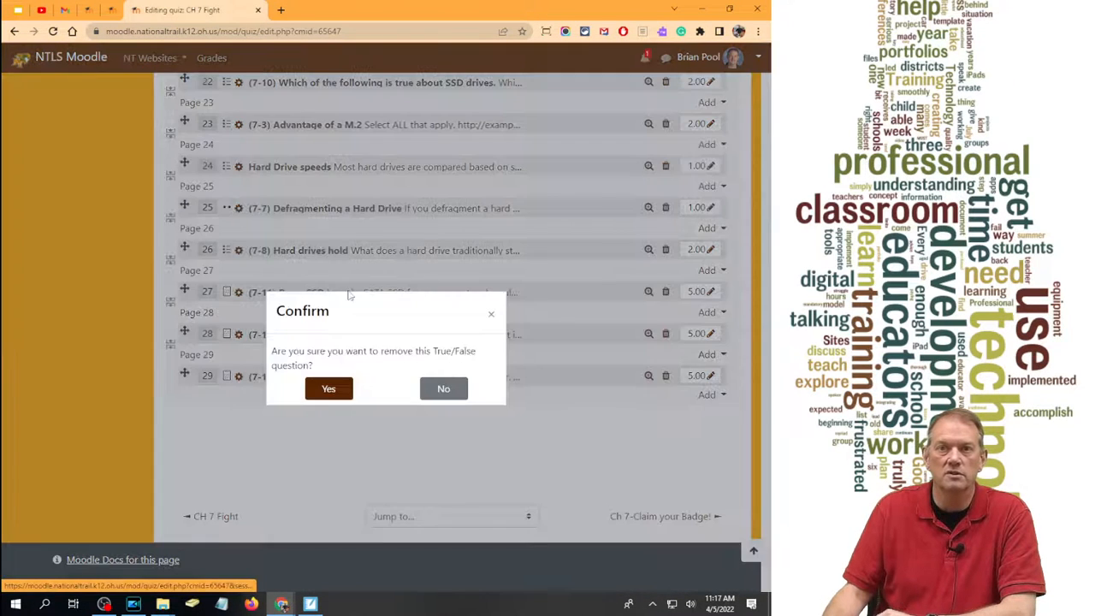
{"action": "left_click", "coordinate": [317, 389]}
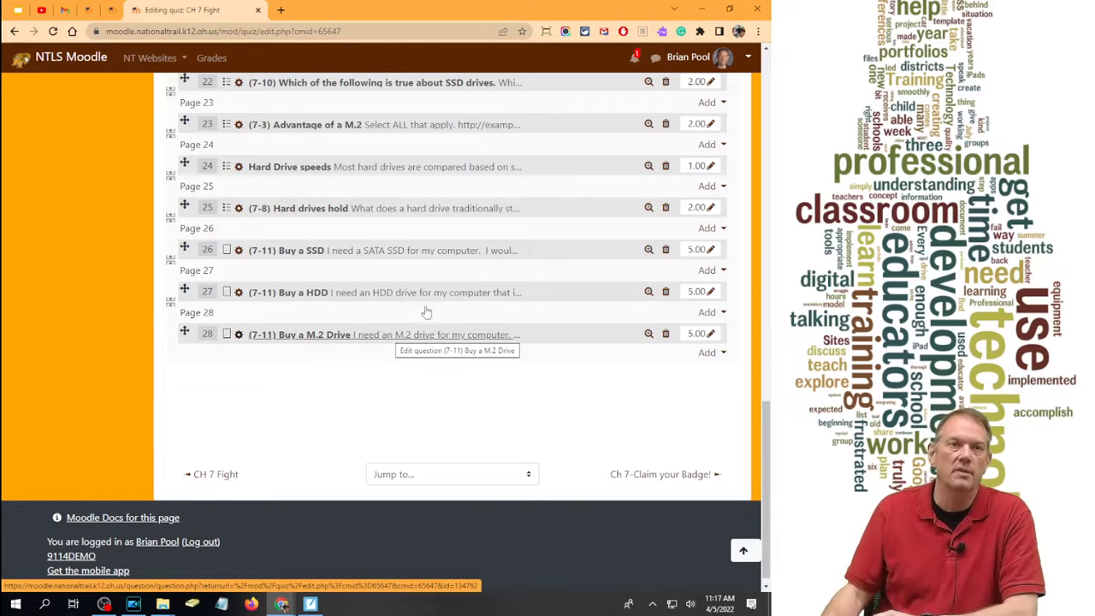
Remove the matching question (7-10) SSD SLC, MLC, TLC Compare from the quiz
{"action": "scroll", "coordinate": [434, 314], "scroll_direction": "up", "scroll_amount": 6}
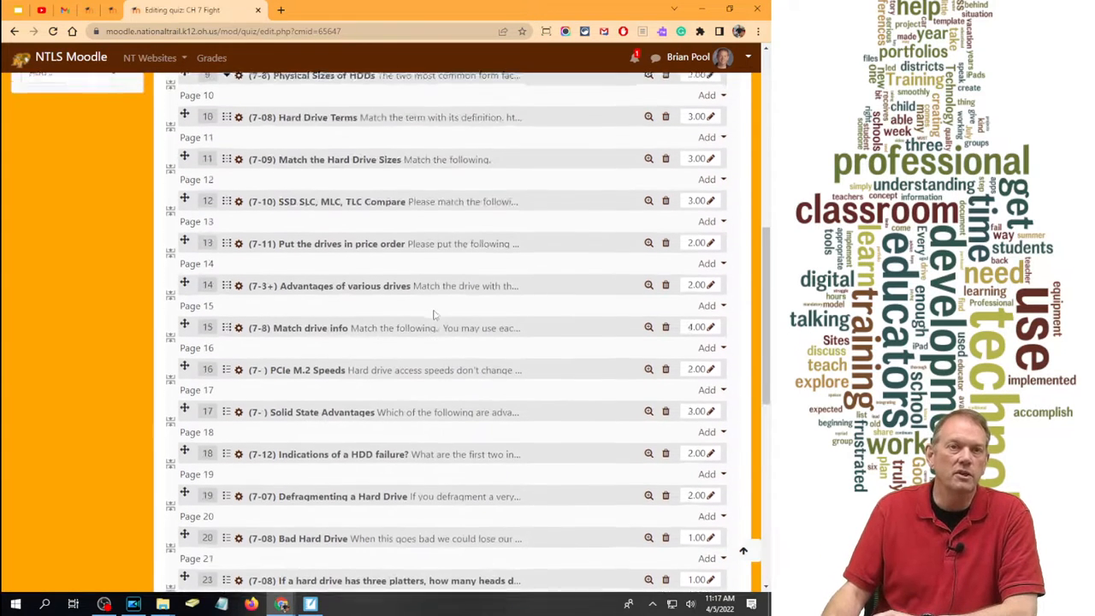
{"action": "left_click", "coordinate": [666, 202]}
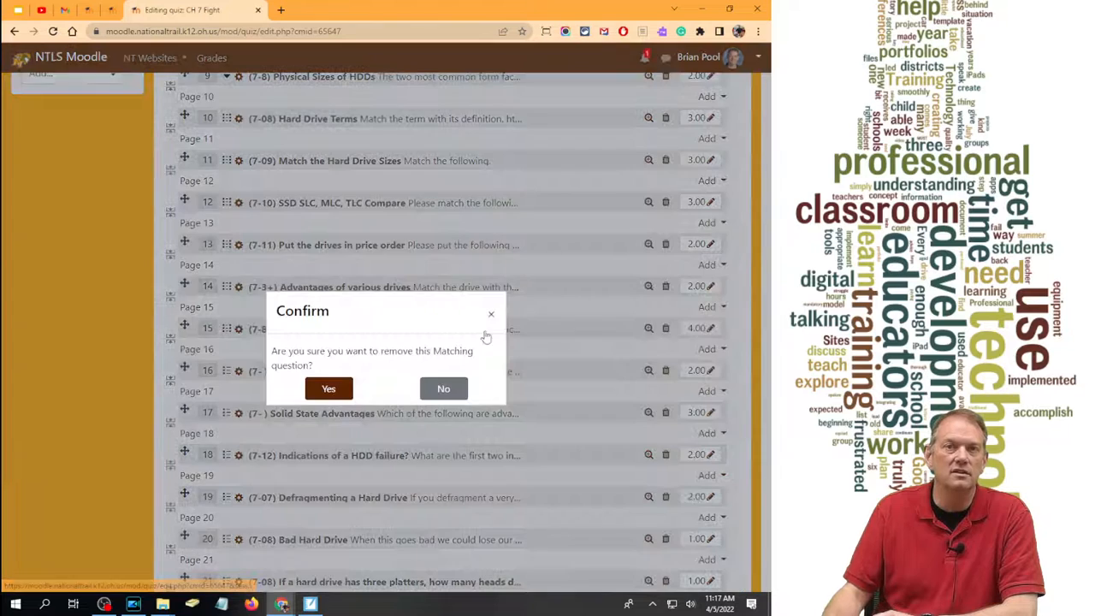
{"action": "left_click", "coordinate": [334, 388]}
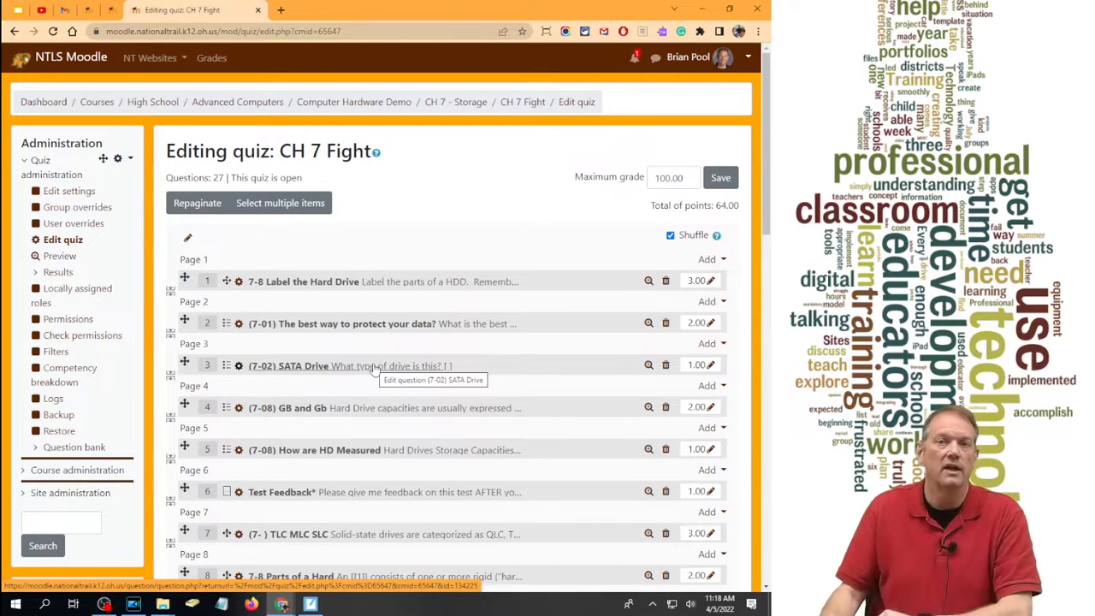
Preview the (7-02) SATA Drive question, then remove it from the quiz
{"action": "left_click", "coordinate": [648, 364]}
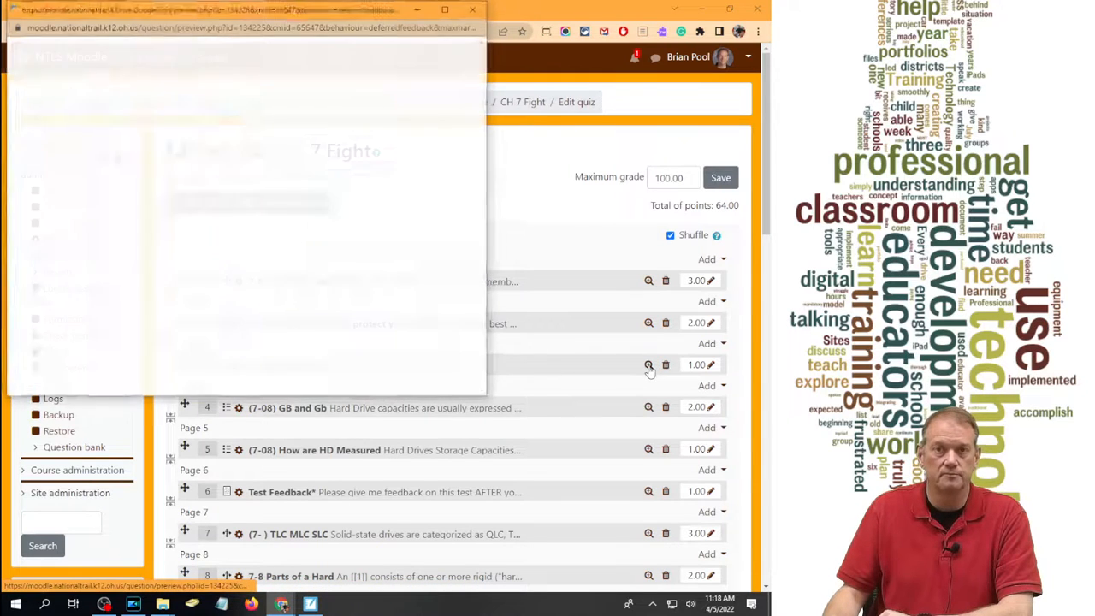
{"action": "left_click", "coordinate": [473, 8]}
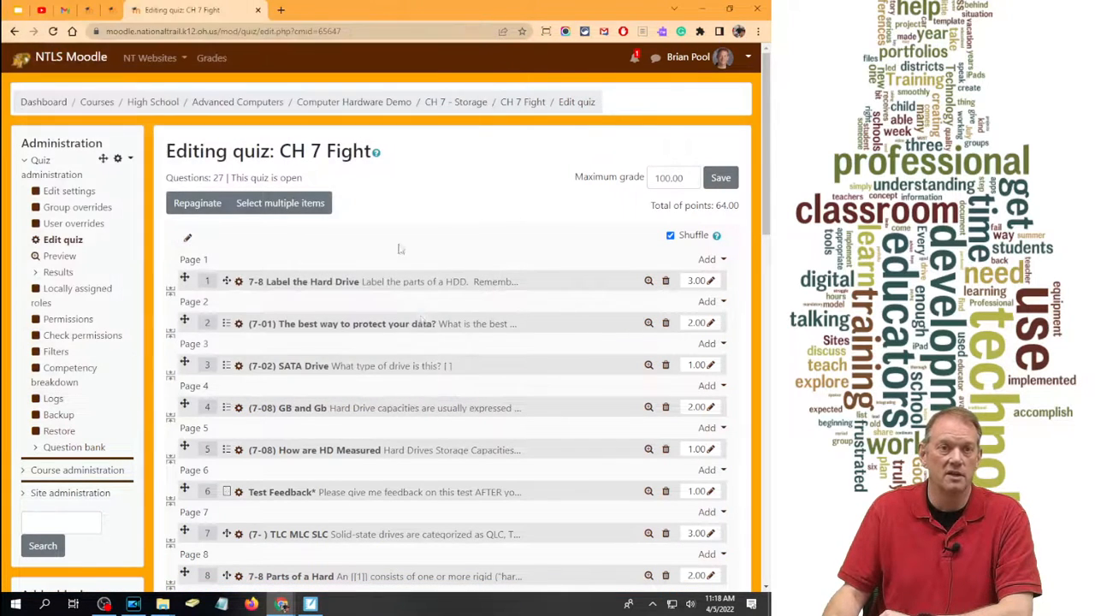
{"action": "left_click", "coordinate": [666, 364]}
{"action": "left_click", "coordinate": [328, 390]}
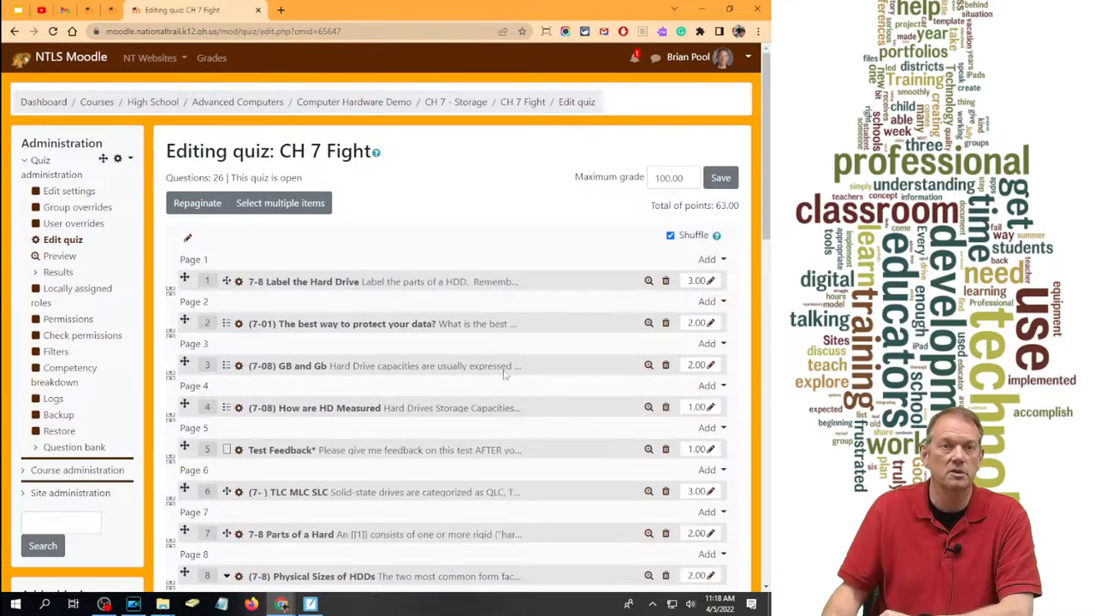
Preview the (7-01) The best way to protect your data? question, then preview (7- ) TLC MLC SLC in a maximized window
{"action": "left_click", "coordinate": [648, 323]}
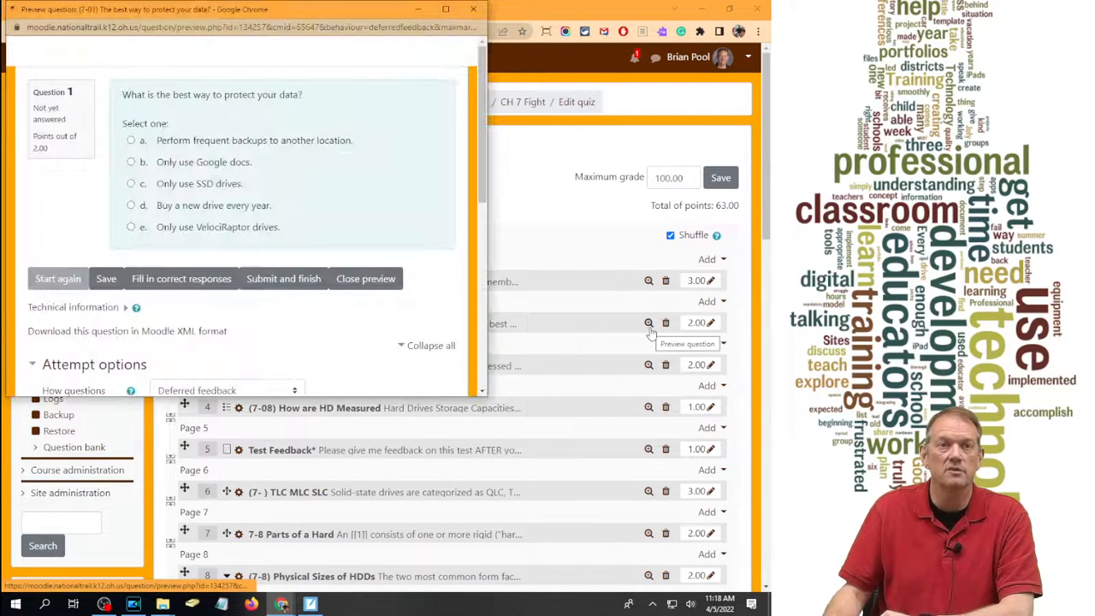
{"action": "left_click", "coordinate": [473, 11]}
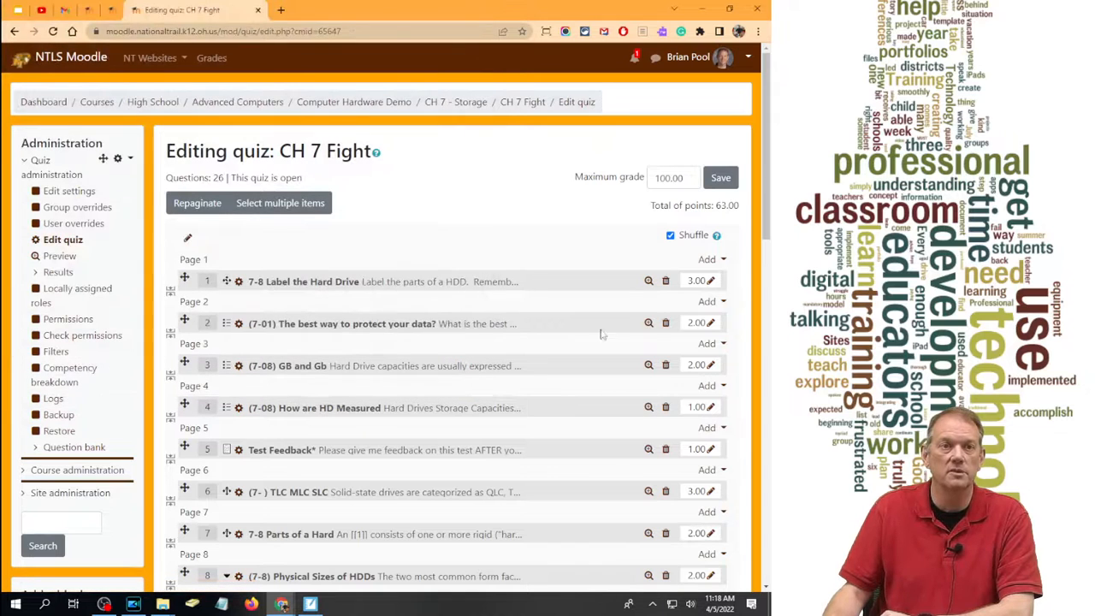
{"action": "left_click", "coordinate": [648, 491]}
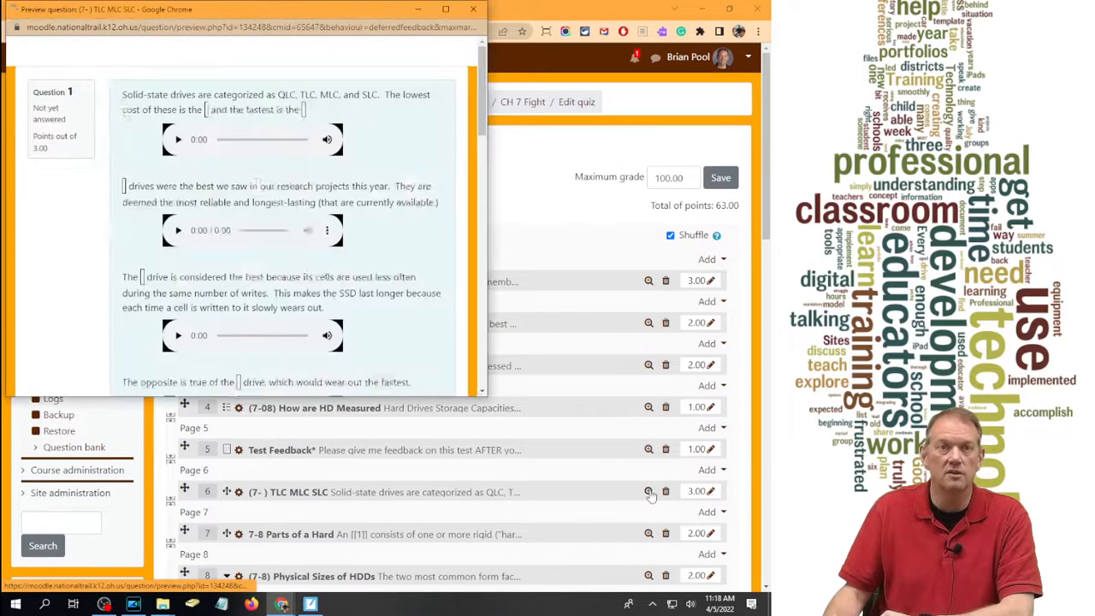
{"action": "left_click", "coordinate": [446, 8]}
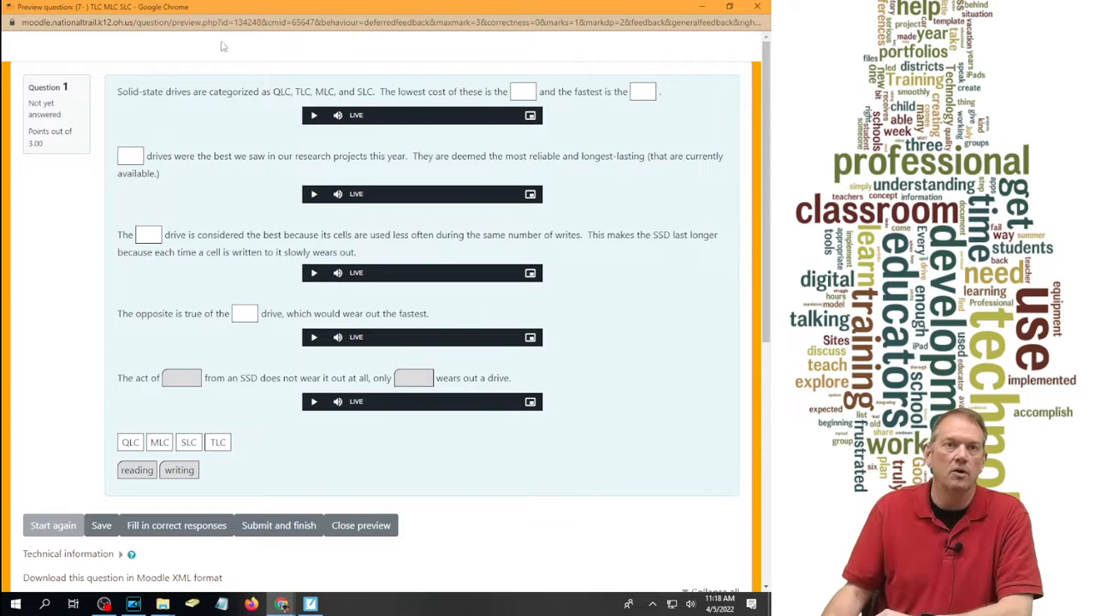
Play and pause the question's first audio clip, place QLC in the lowest-cost blank, and close the preview
{"action": "left_click", "coordinate": [313, 116]}
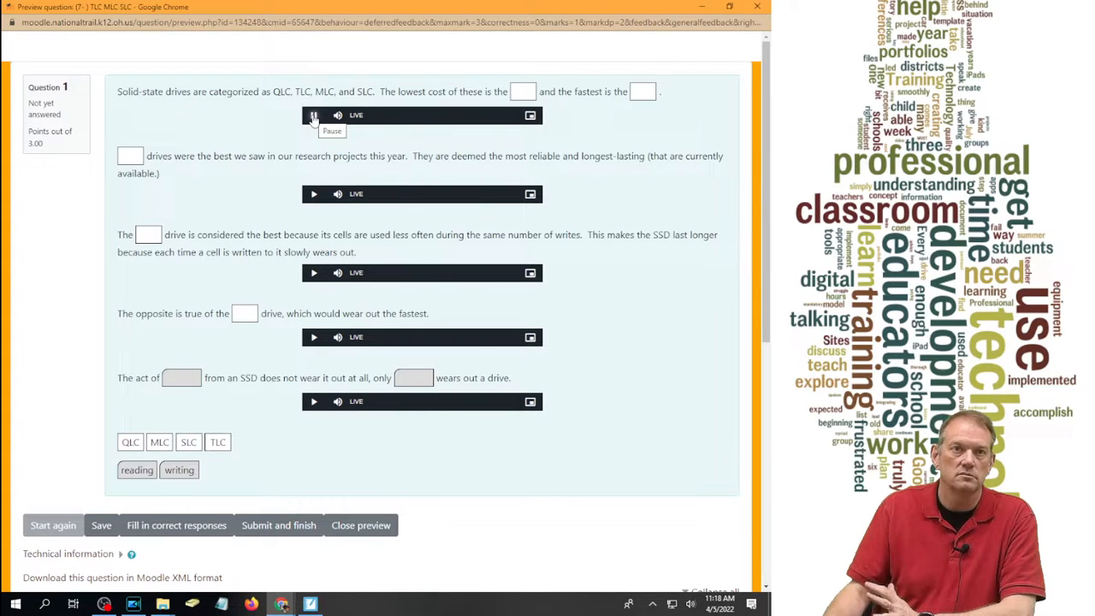
{"action": "left_click", "coordinate": [313, 117]}
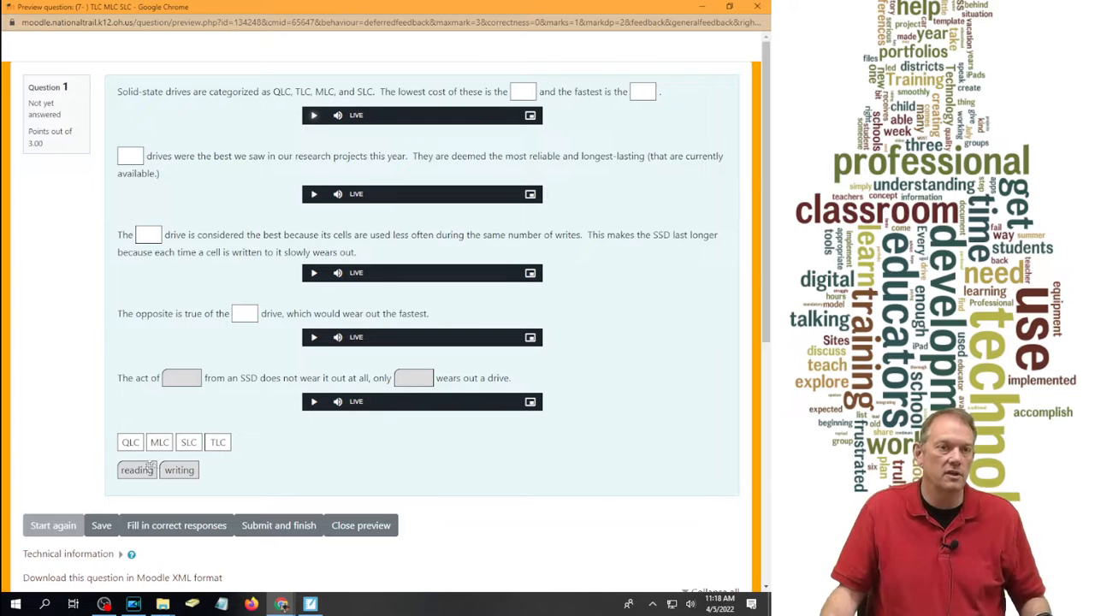
{"action": "left_click_drag", "start_coordinate": [130, 442], "coordinate": [525, 94]}
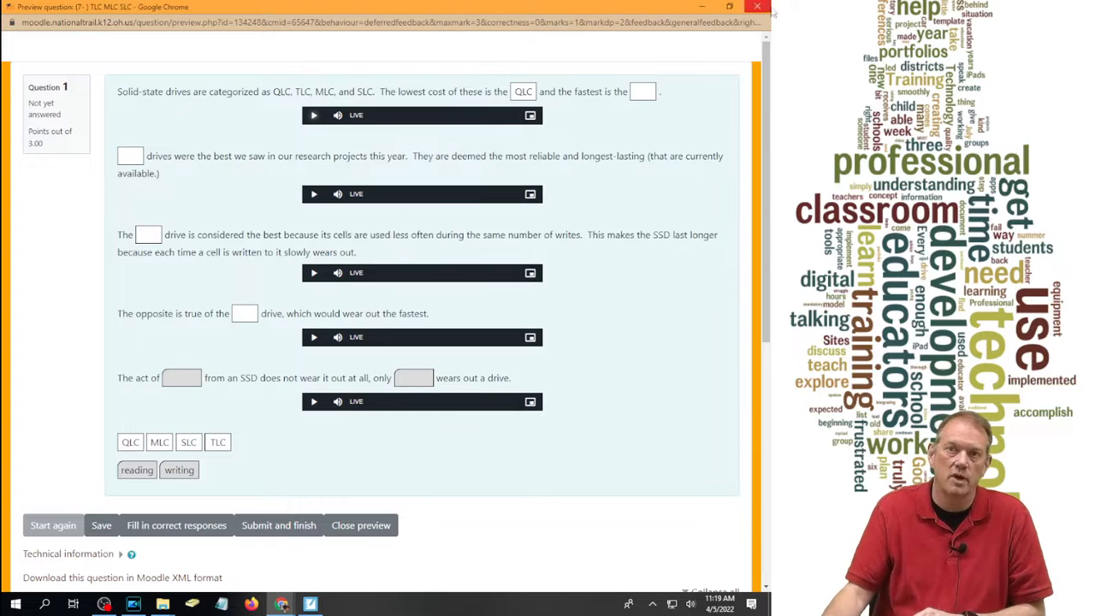
{"action": "left_click", "coordinate": [757, 6]}
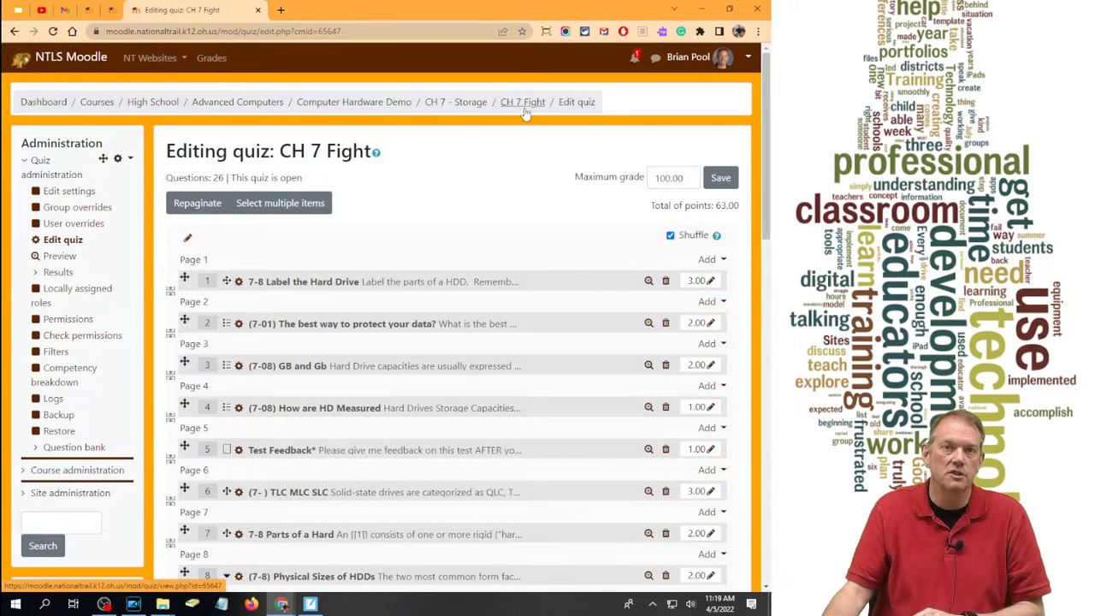
Return to the CH 7 - Storage section and review the access restrictions on both CH 7 Fight quizzes
{"action": "left_click", "coordinate": [456, 102]}
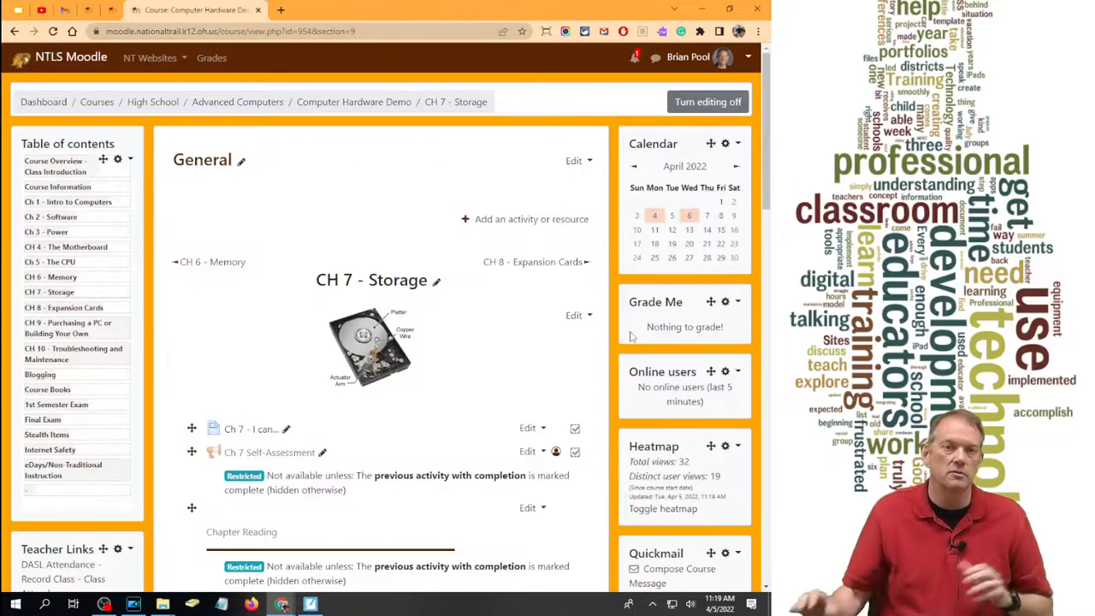
{"action": "scroll", "coordinate": [469, 392], "scroll_direction": "down", "scroll_amount": 3}
{"action": "scroll", "coordinate": [469, 392], "scroll_direction": "down", "scroll_amount": 10}
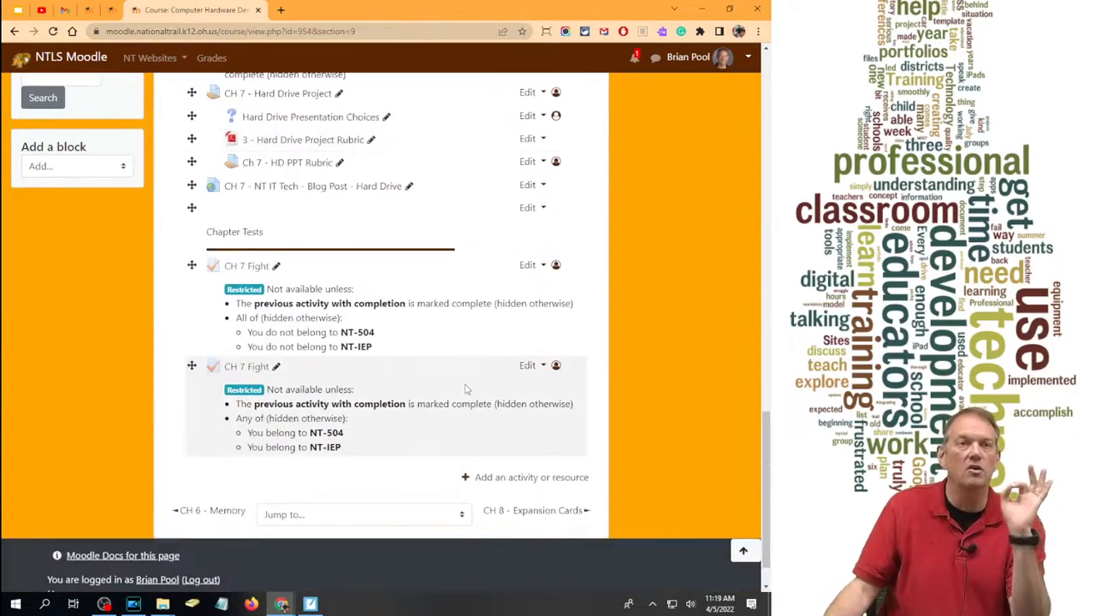
Duplicate the Ch 7 Pre-project Skirmish quiz in the Chapter Projects area
{"action": "scroll", "coordinate": [466, 389], "scroll_direction": "up", "scroll_amount": 2}
{"action": "scroll", "coordinate": [466, 389], "scroll_direction": "up", "scroll_amount": 1}
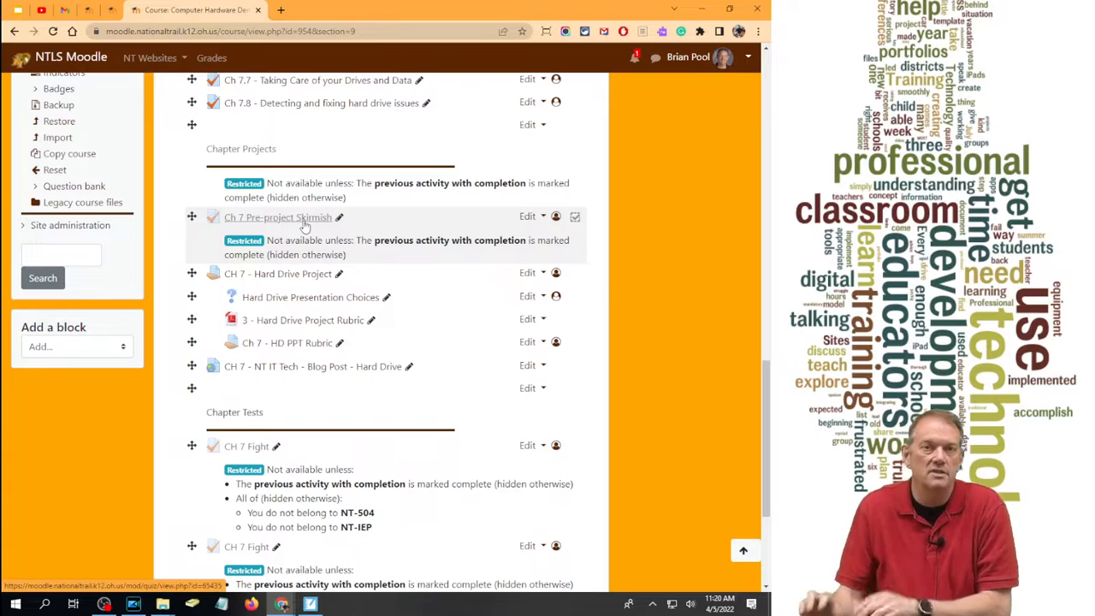
{"action": "left_click", "coordinate": [528, 216]}
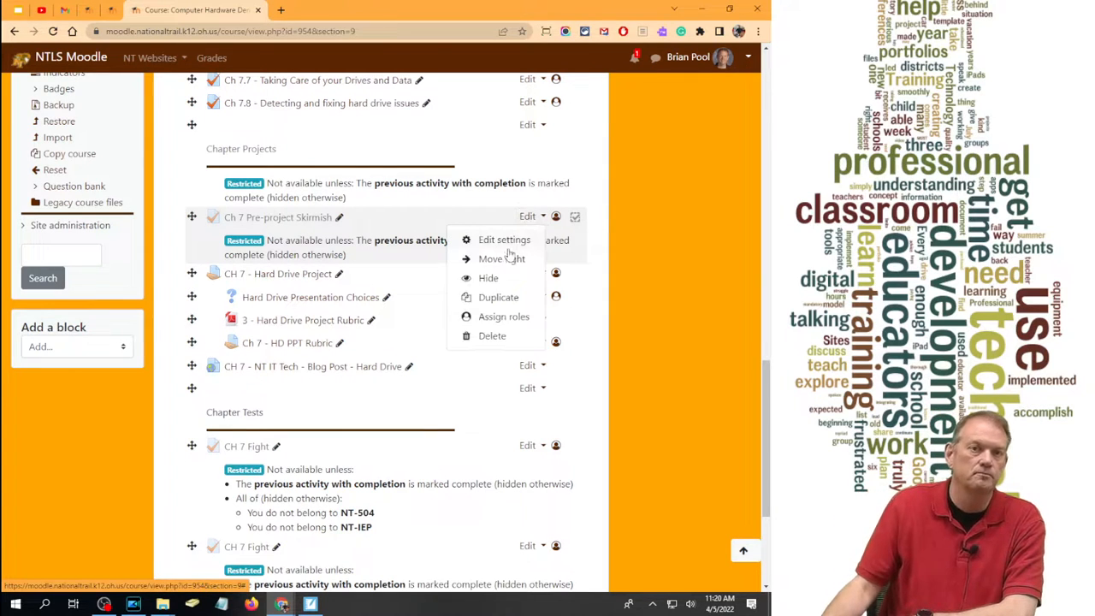
{"action": "left_click", "coordinate": [496, 300]}
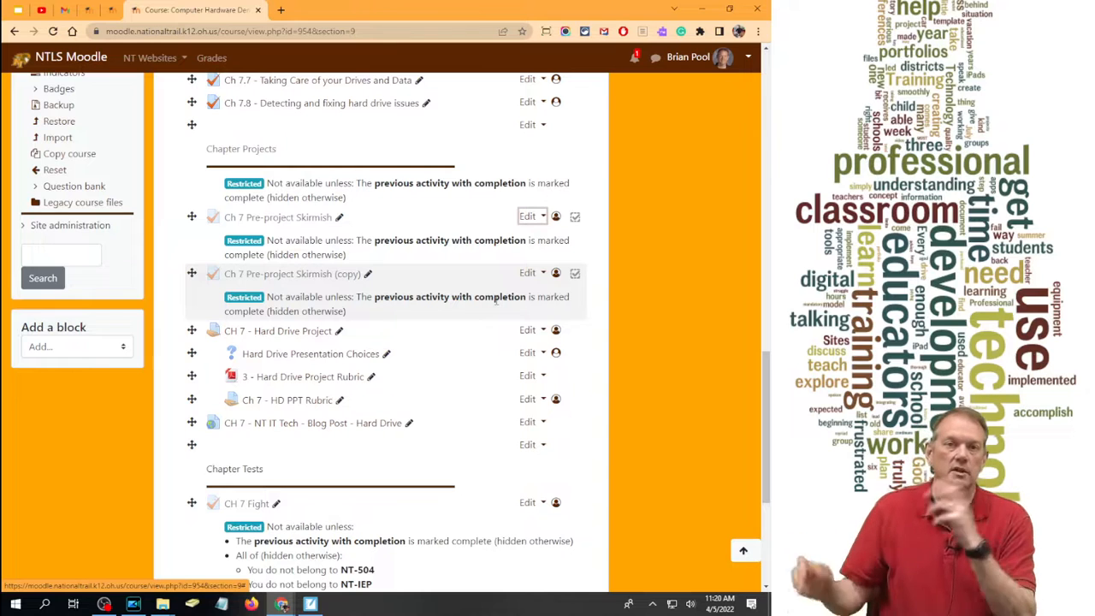
Open the settings of Ch 7 Pre-project Skirmish (copy) and expand its access restrictions
{"action": "left_click", "coordinate": [301, 274]}
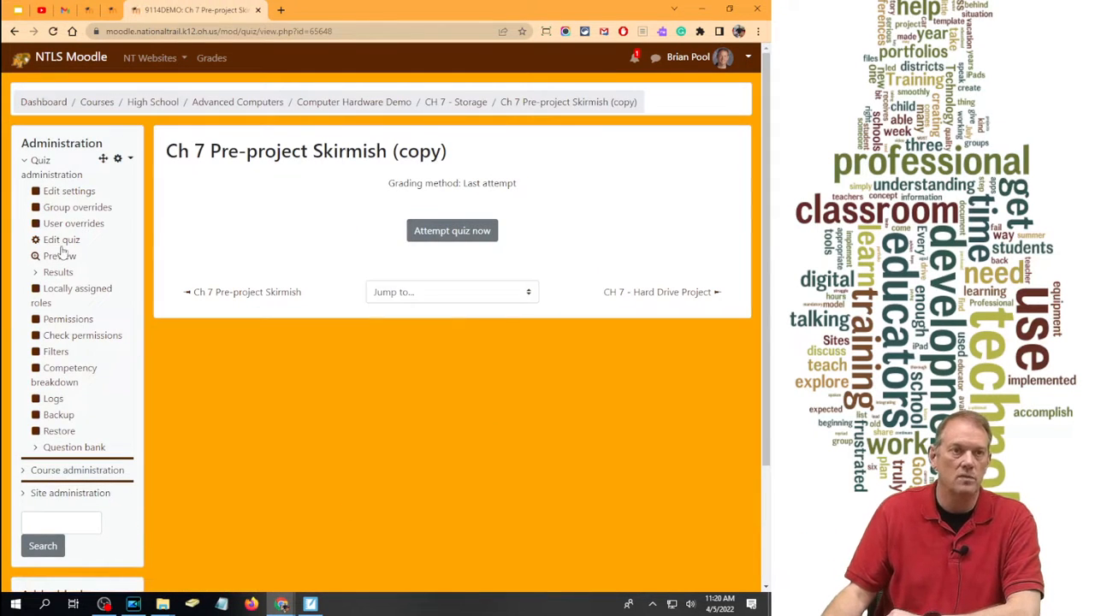
{"action": "left_click", "coordinate": [69, 191]}
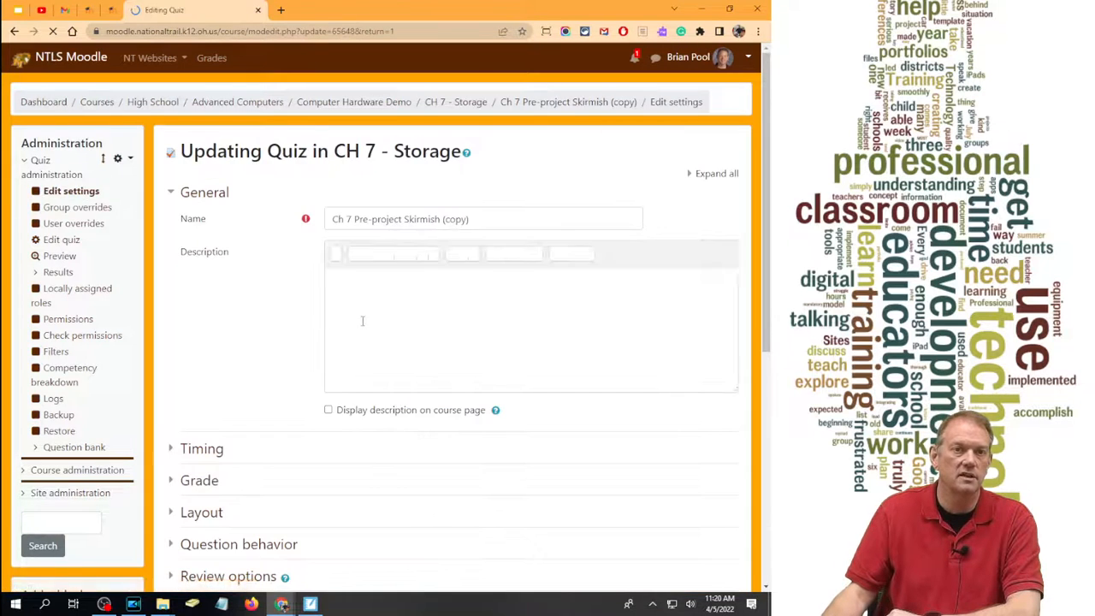
{"action": "scroll", "coordinate": [317, 391], "scroll_direction": "down", "scroll_amount": 5}
{"action": "left_click", "coordinate": [249, 382]}
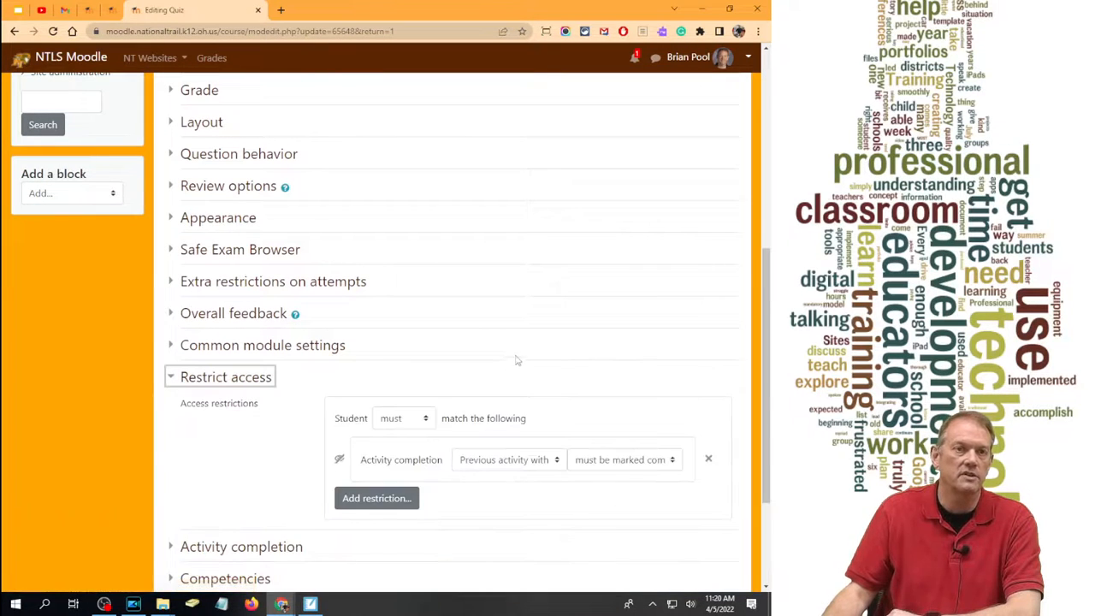
{"action": "scroll", "coordinate": [516, 360], "scroll_direction": "down", "scroll_amount": 2}
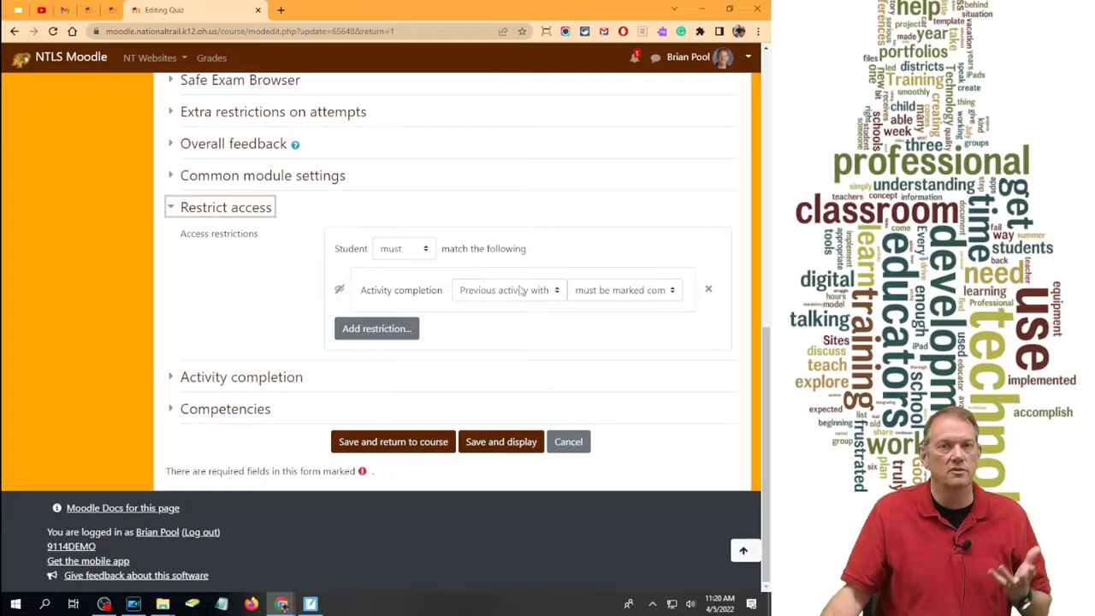
Add a grade restriction to the copied quiz based on the Ch 4 Fight grade item
{"action": "left_click", "coordinate": [406, 326]}
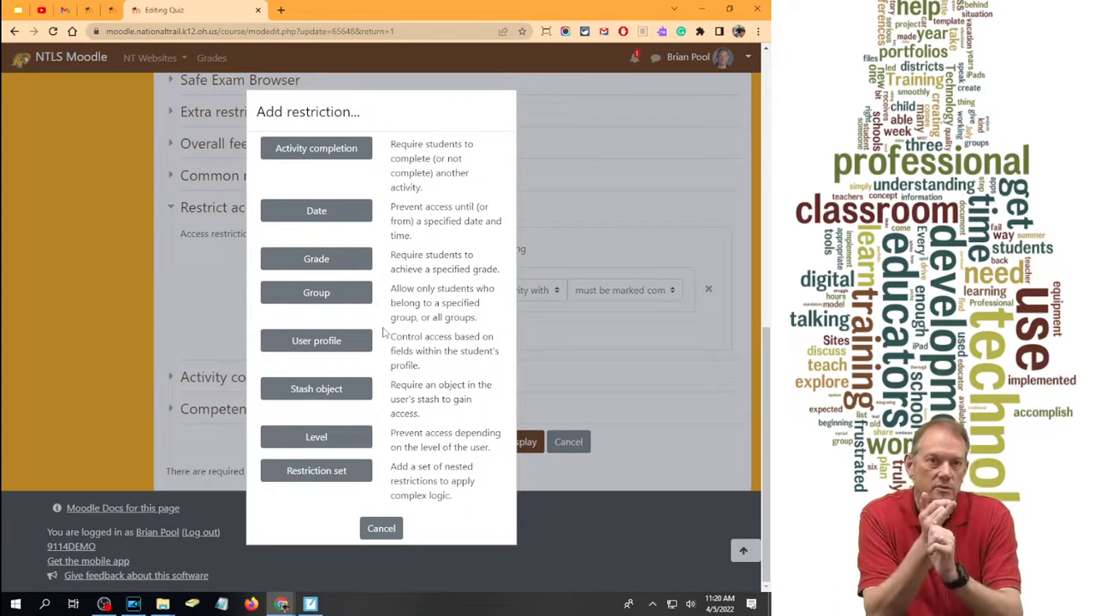
{"action": "left_click", "coordinate": [316, 259]}
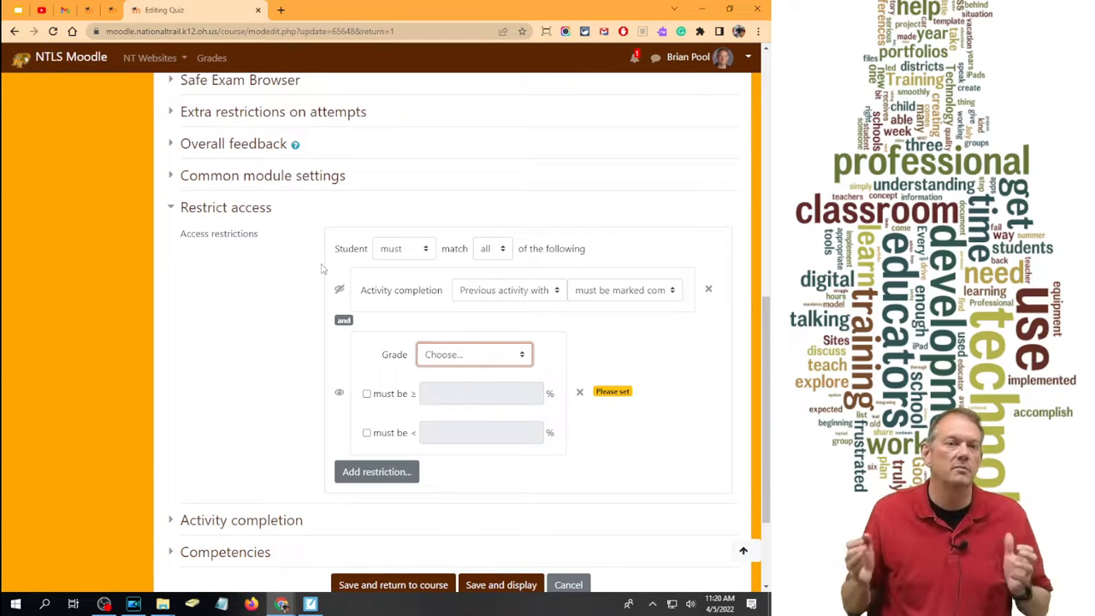
{"action": "left_click", "coordinate": [434, 354]}
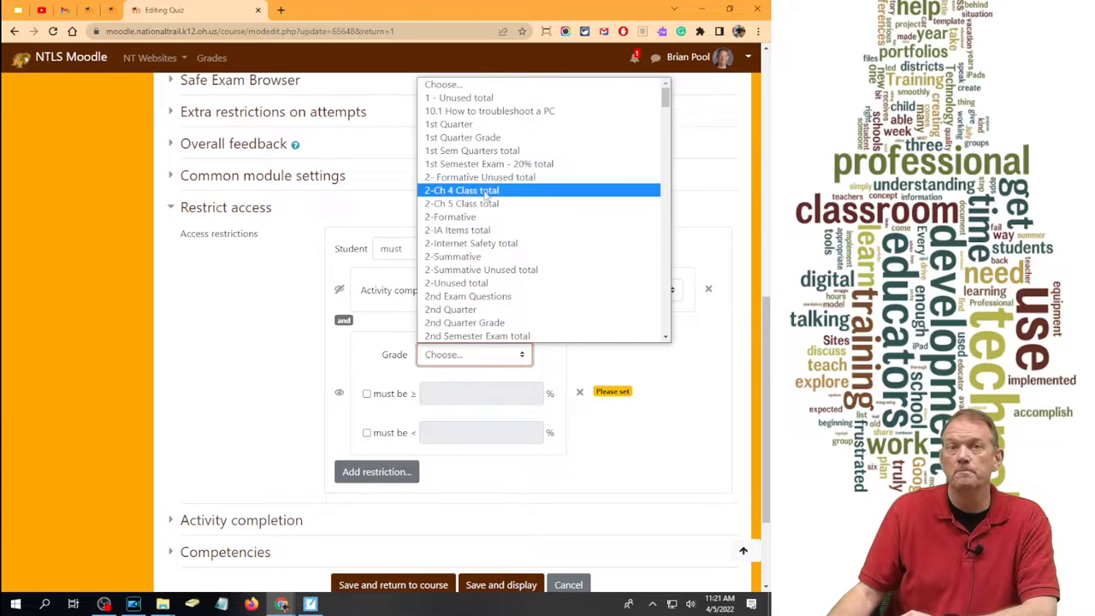
{"action": "scroll", "coordinate": [484, 193], "scroll_direction": "down", "scroll_amount": 10}
{"action": "scroll", "coordinate": [483, 233], "scroll_direction": "down", "scroll_amount": 5}
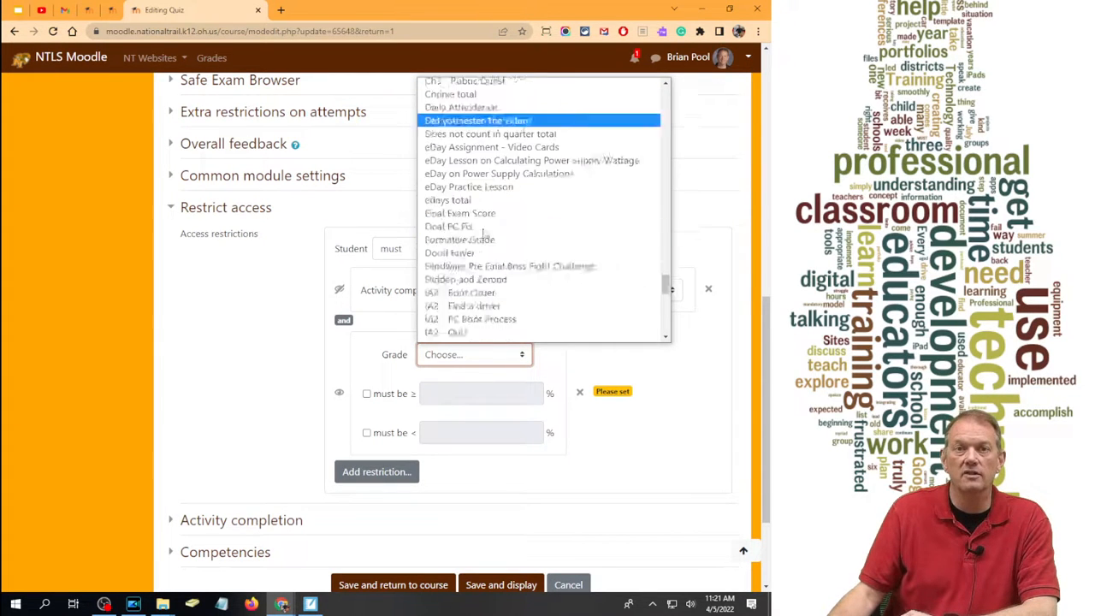
{"action": "scroll", "coordinate": [482, 231], "scroll_direction": "up", "scroll_amount": 15}
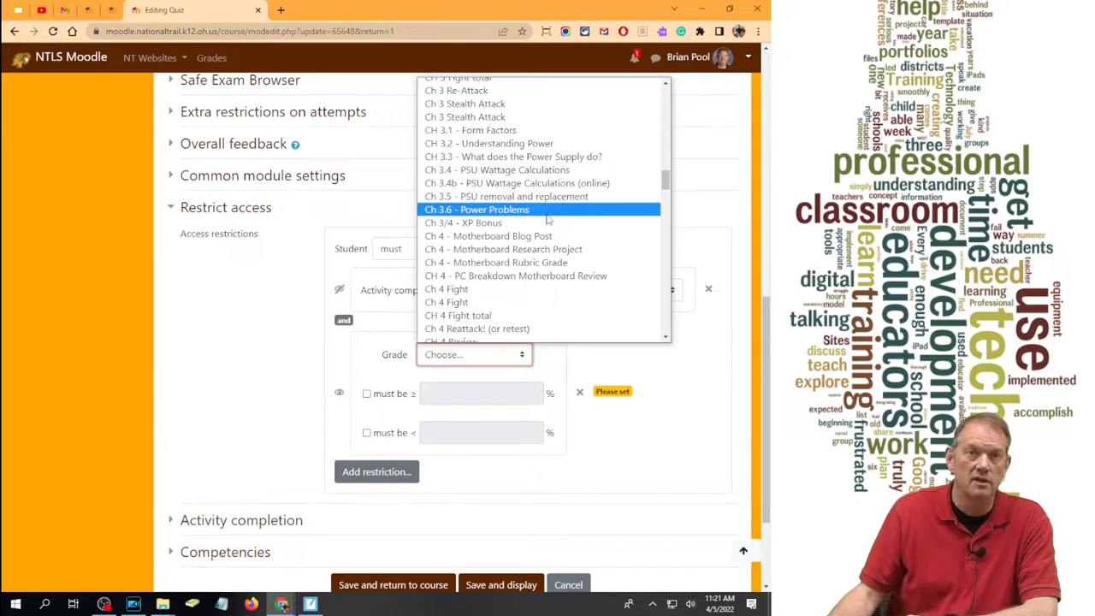
{"action": "left_click", "coordinate": [538, 290]}
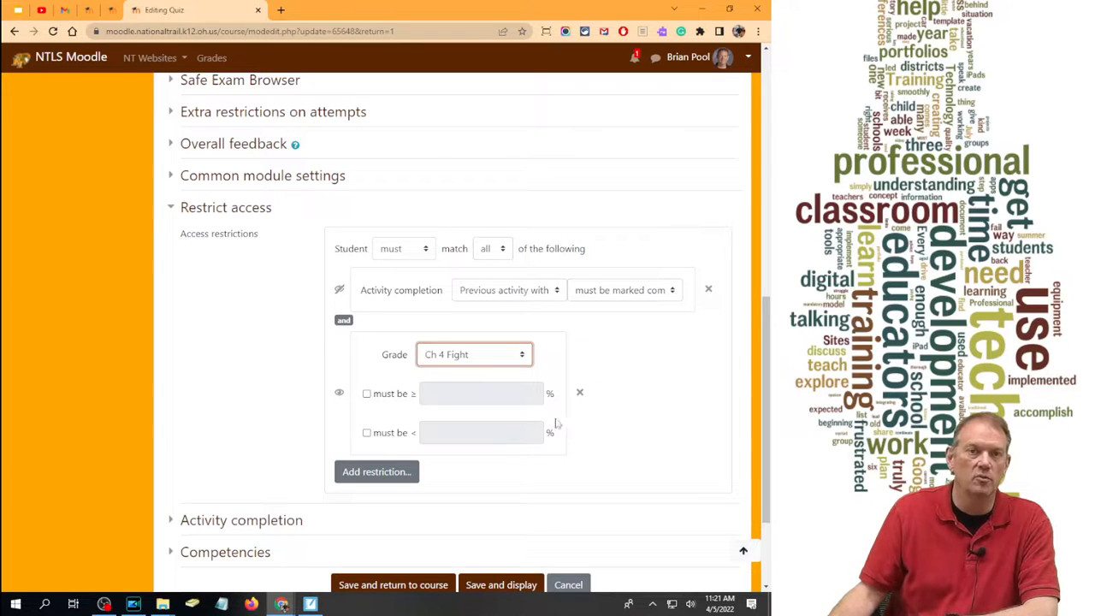
Hide the quiz from students who fail the grade condition, and require a Ch 4 Fight grade below 70% with no minimum
{"action": "left_click", "coordinate": [339, 393]}
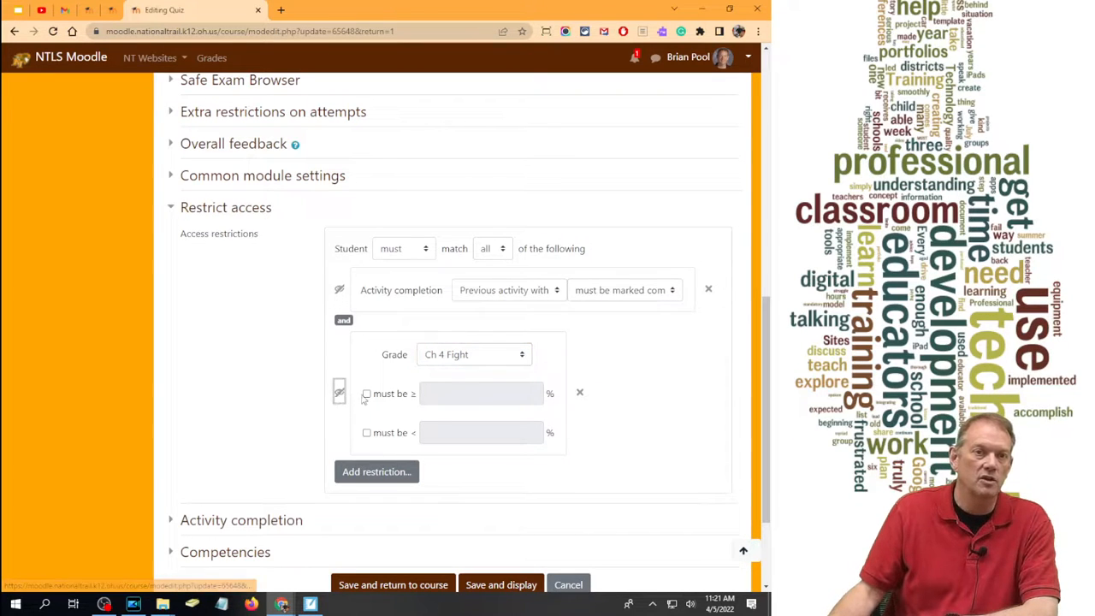
{"action": "left_click", "coordinate": [366, 393]}
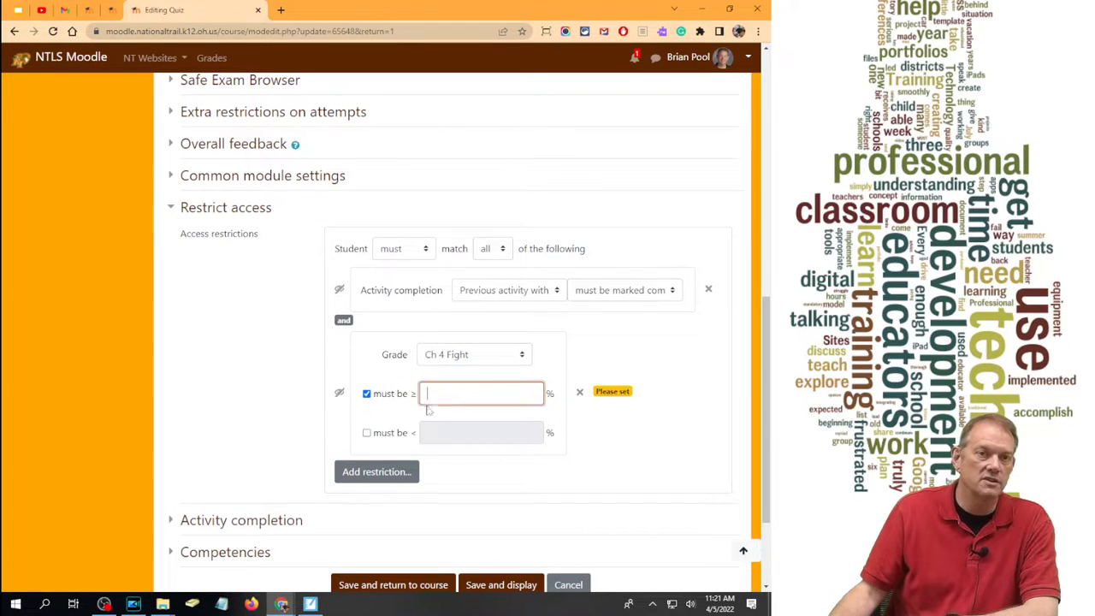
{"action": "left_click", "coordinate": [366, 432]}
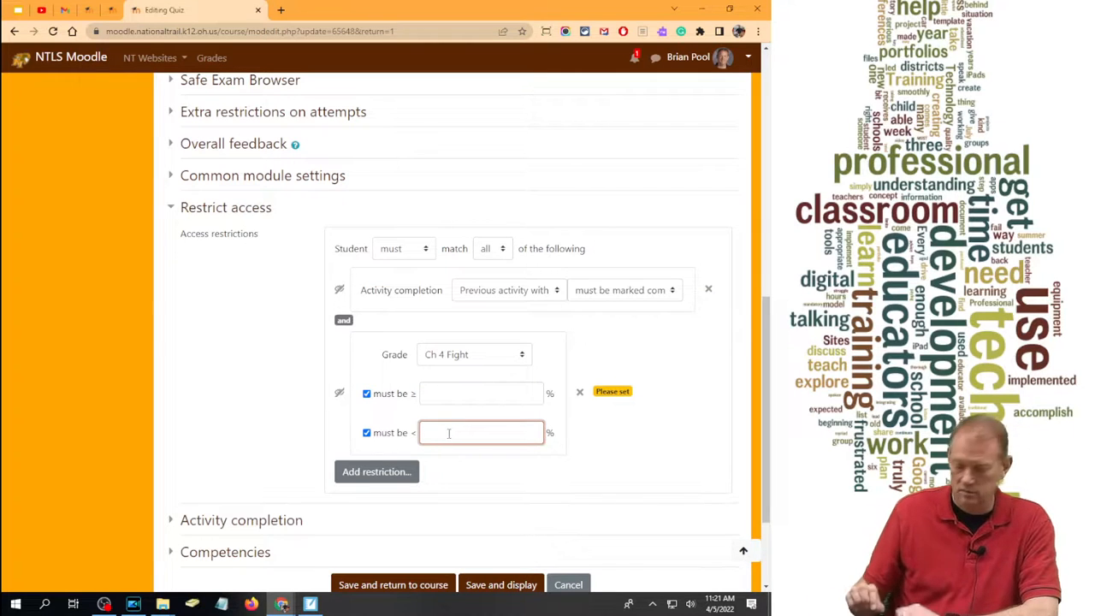
{"action": "type", "text": "70"}
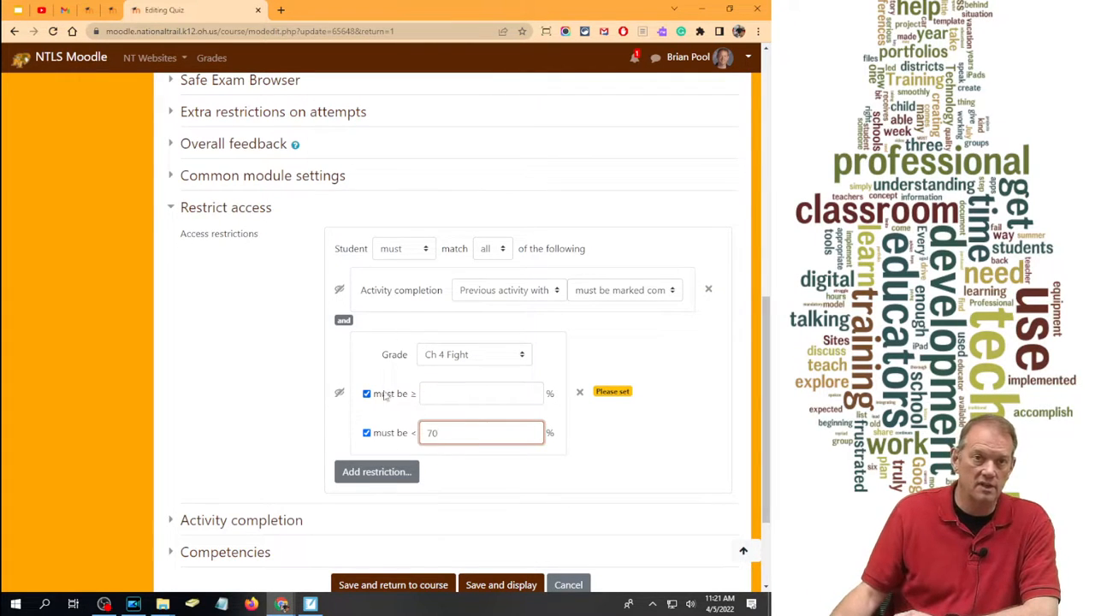
{"action": "left_click", "coordinate": [367, 394]}
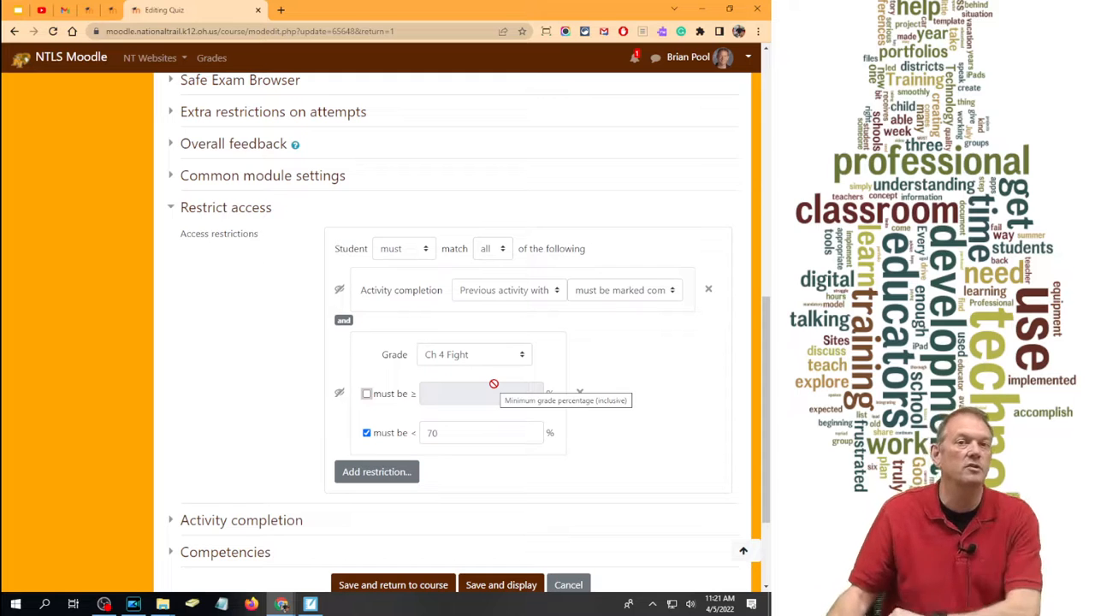
Add a user profile restriction to check its available fields, and remove both it and the Ch 4 Fight grade restriction
{"action": "left_click", "coordinate": [373, 471]}
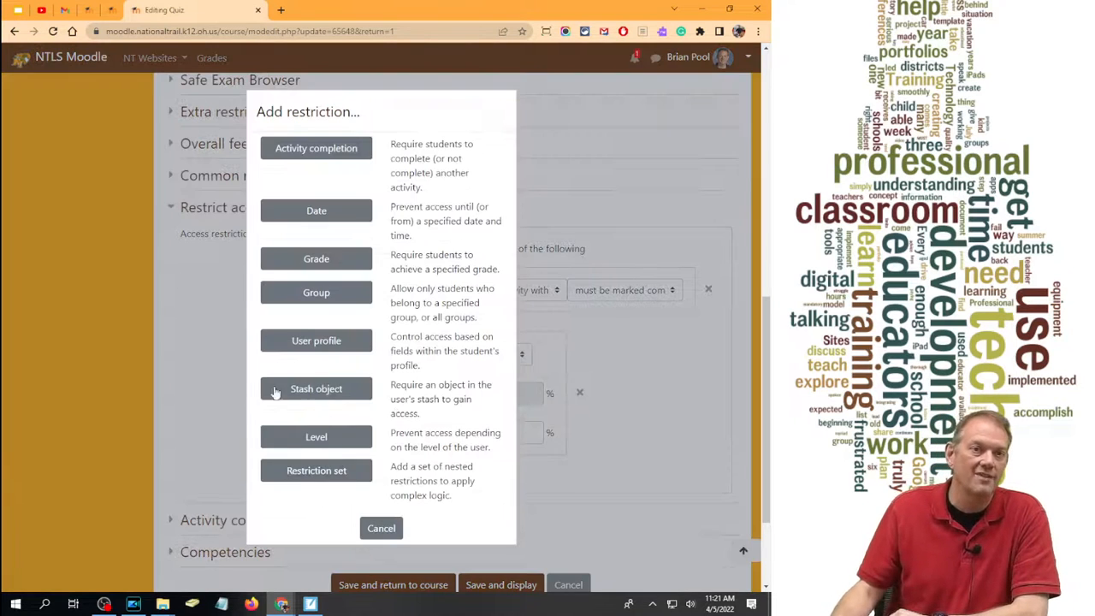
{"action": "left_click", "coordinate": [302, 341]}
{"action": "left_click", "coordinate": [523, 506]}
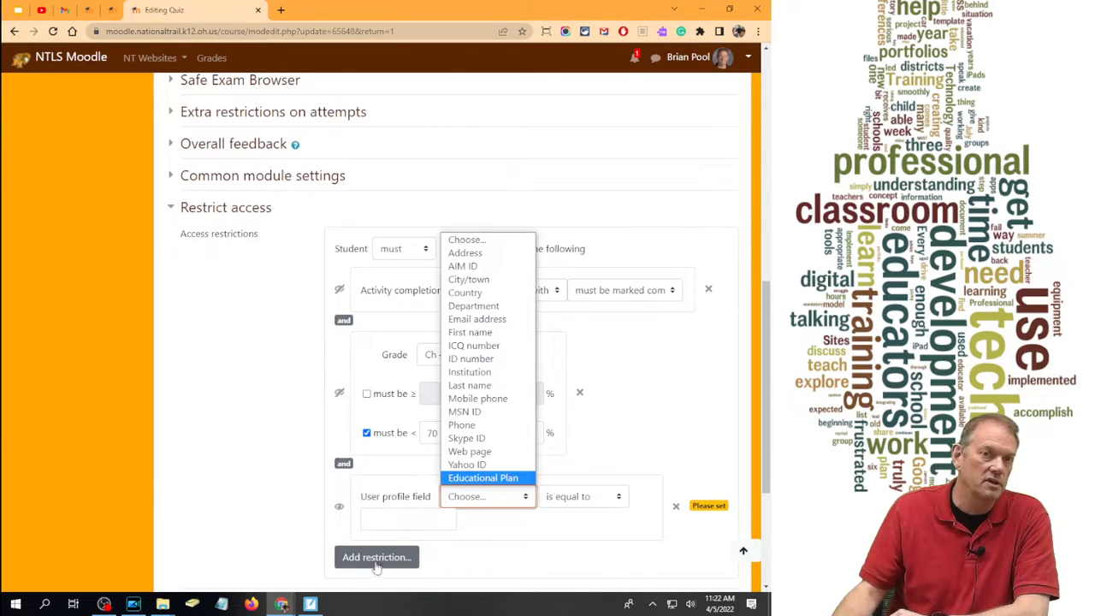
{"action": "left_click", "coordinate": [675, 506]}
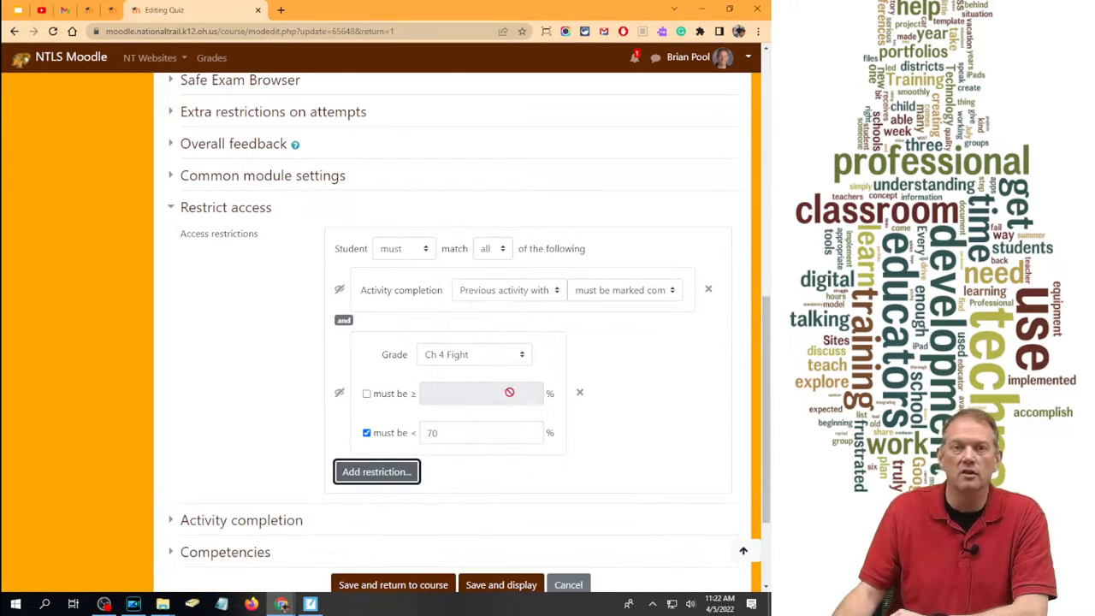
{"action": "left_click", "coordinate": [579, 392]}
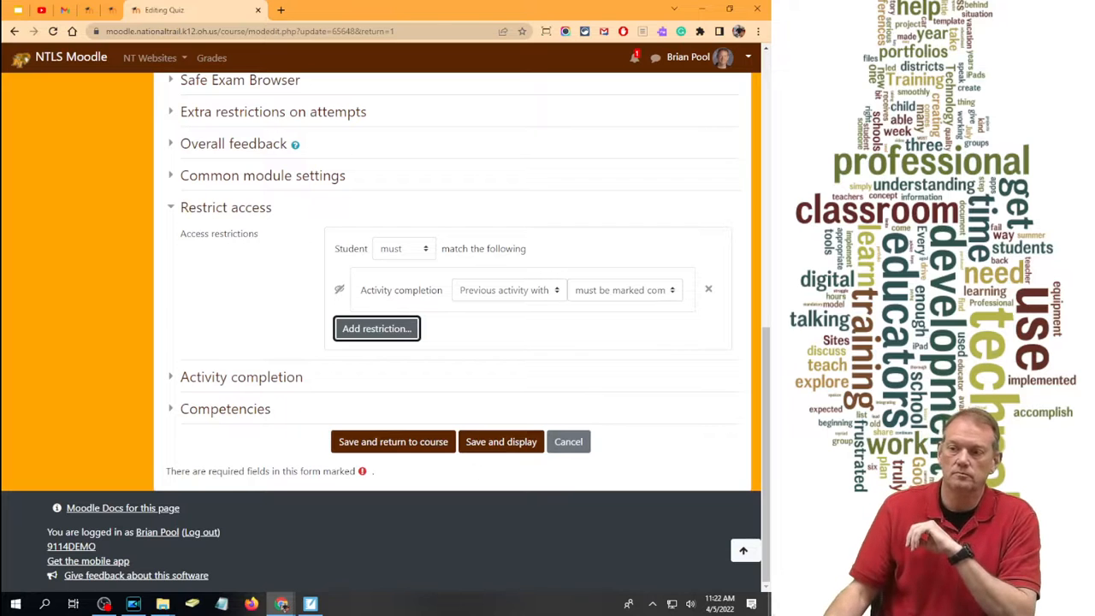
{"action": "key", "text": "alt+Tab"}
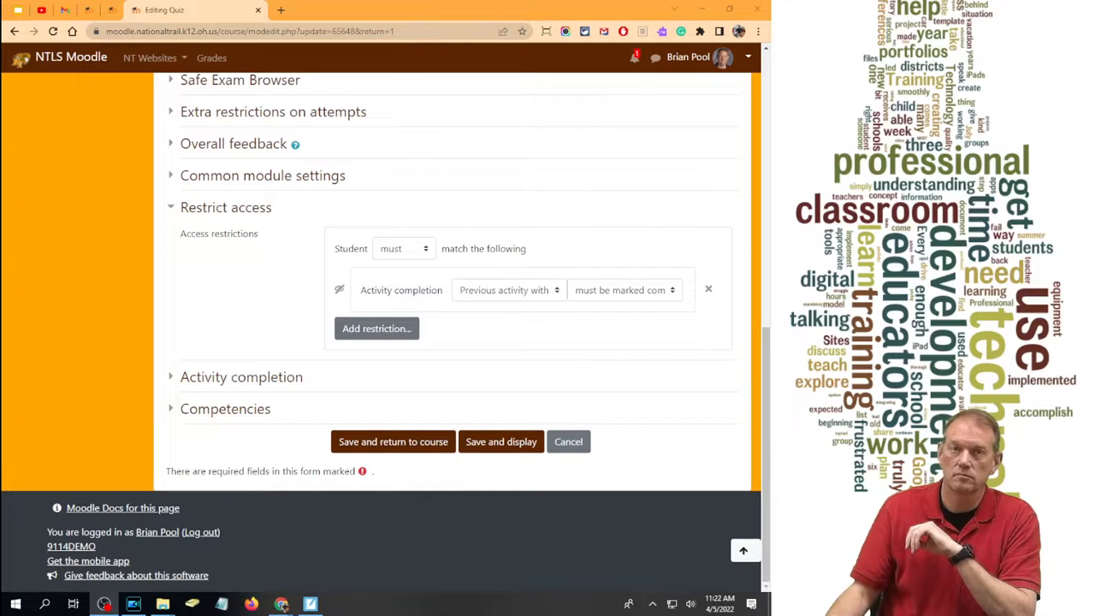